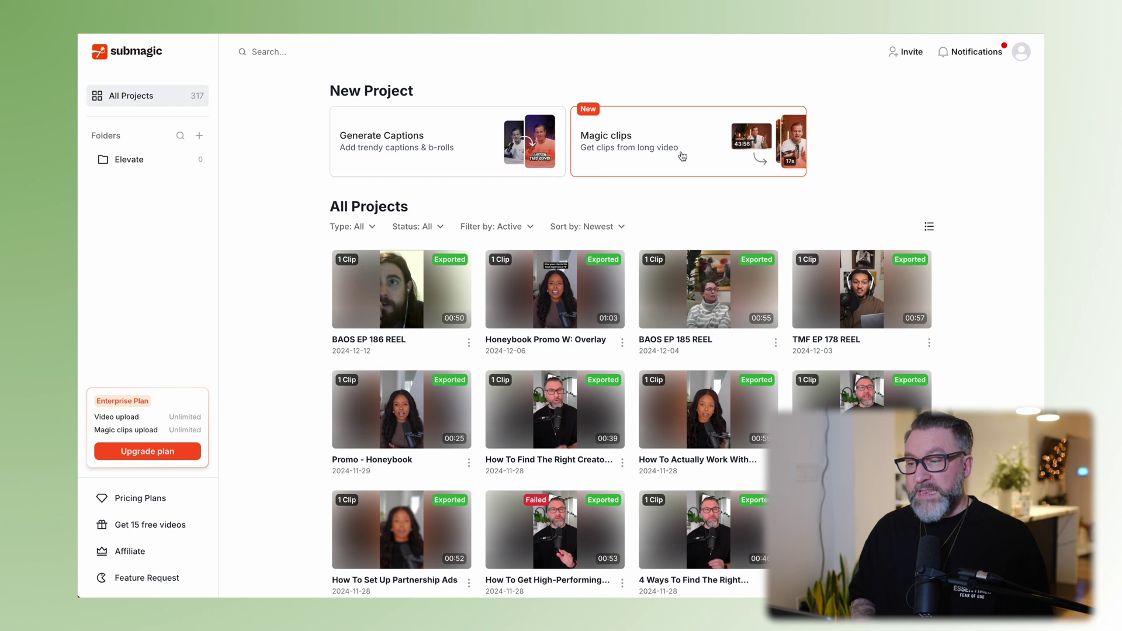
{"action": "left_click", "coordinate": [682, 156]}
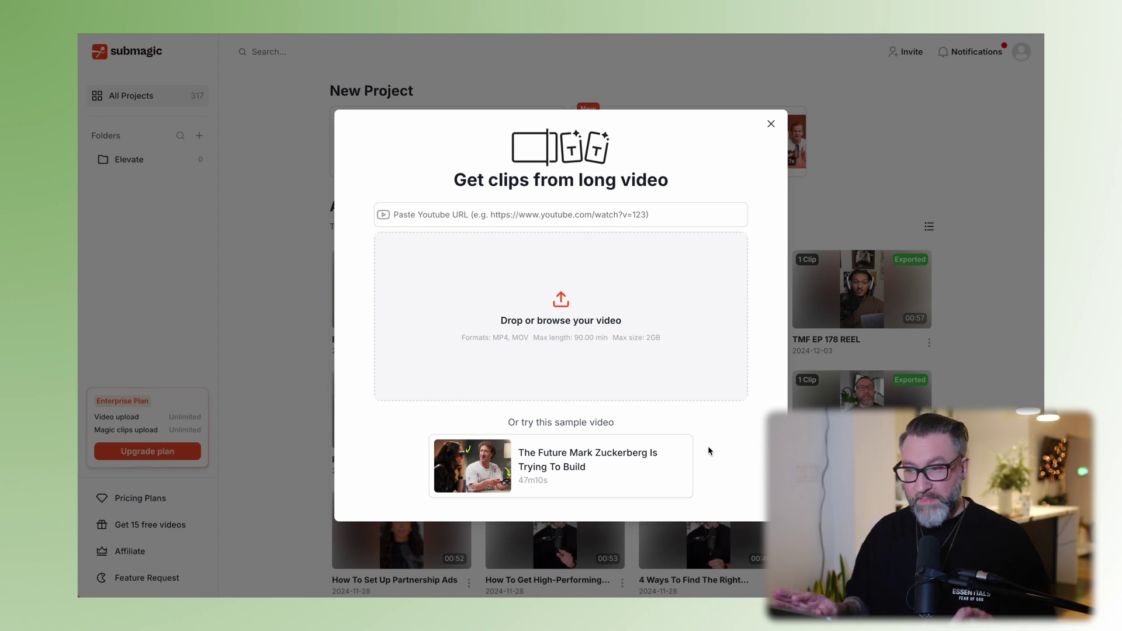
{"action": "type", "text": "https://www.youtube.com/watch?v=QCIEUpX7lIQ"}
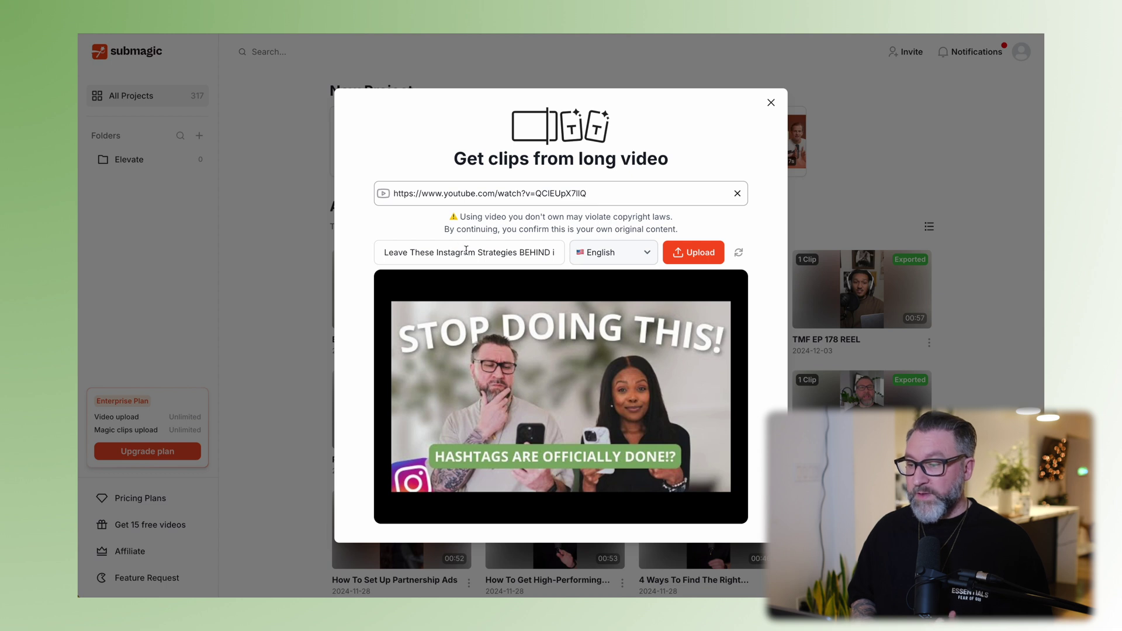
{"action": "left_click", "coordinate": [701, 255]}
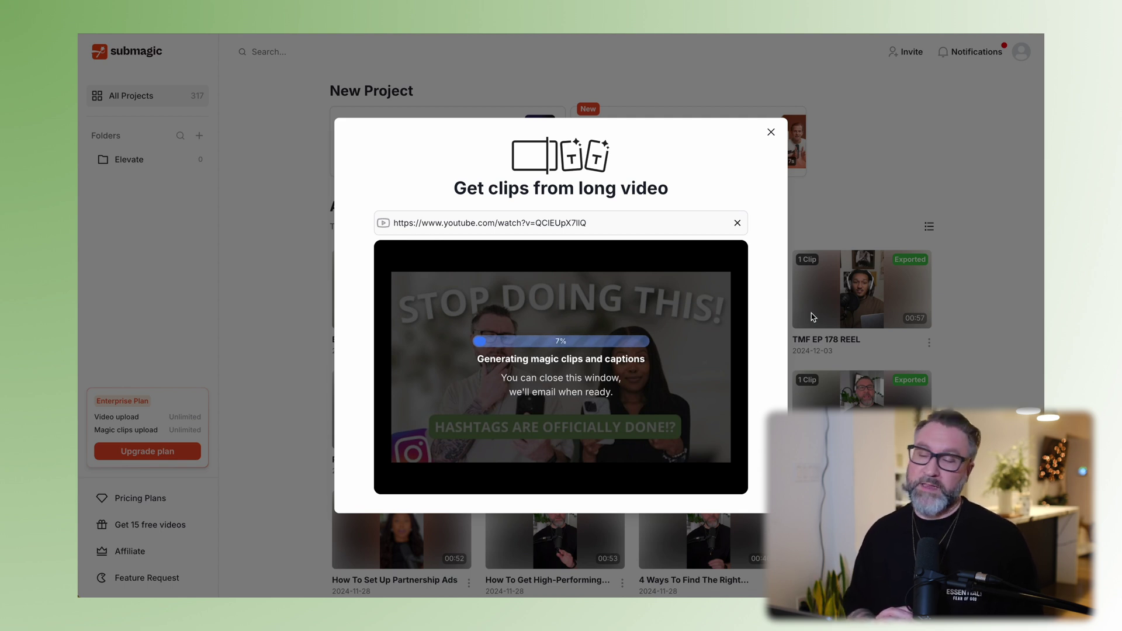
{"action": "left_click", "coordinate": [813, 318]}
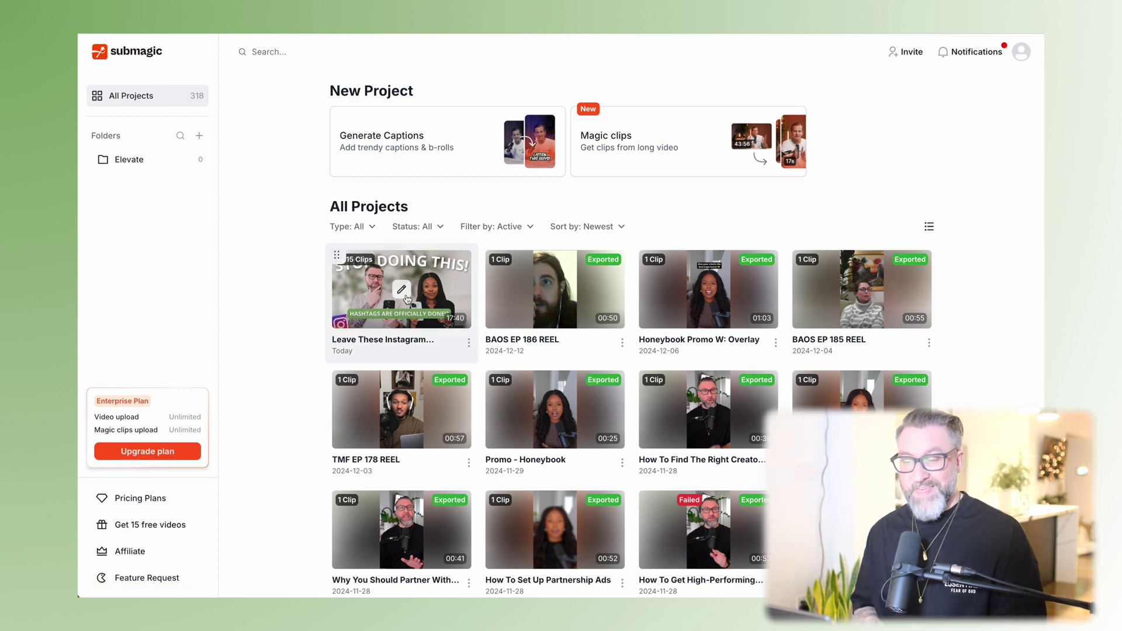
Open the "Leave These Instagram..." project and look through all of its generated clips.
{"action": "left_click", "coordinate": [401, 289]}
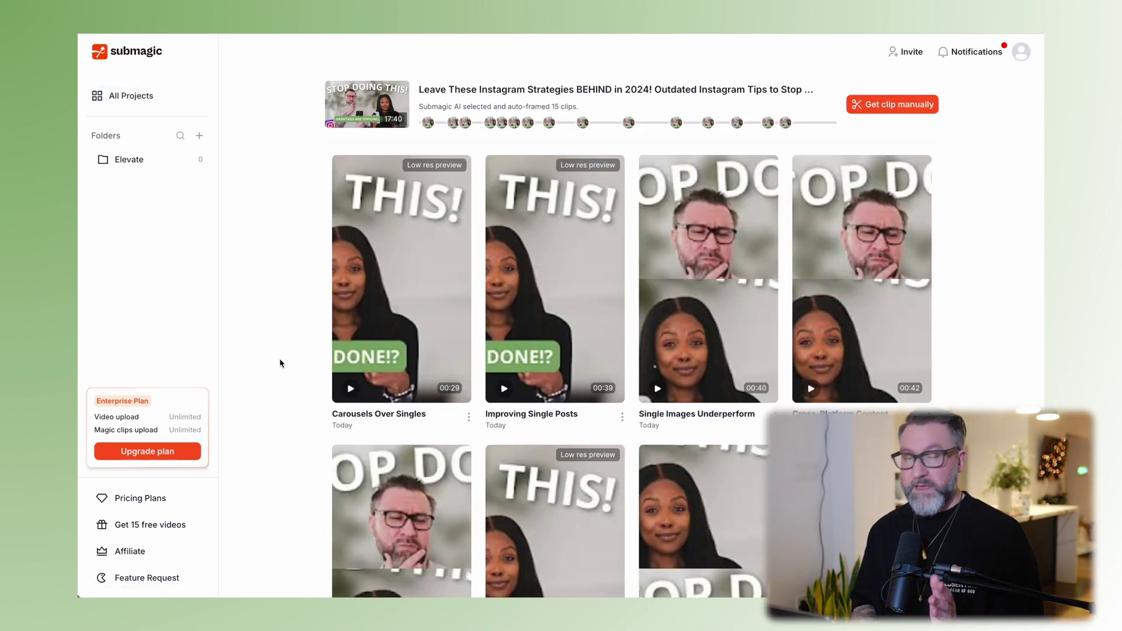
{"action": "scroll", "coordinate": [279, 363], "scroll_direction": "down", "scroll_amount": 12}
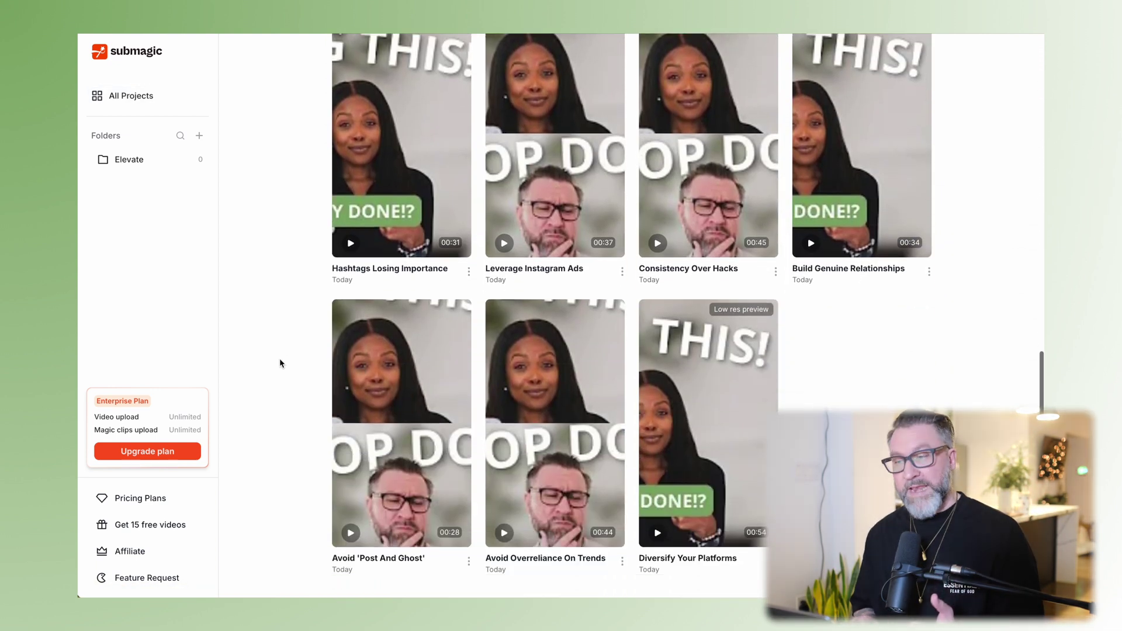
{"action": "scroll", "coordinate": [280, 363], "scroll_direction": "up", "scroll_amount": 12}
{"action": "scroll", "coordinate": [279, 363], "scroll_direction": "up", "scroll_amount": 2}
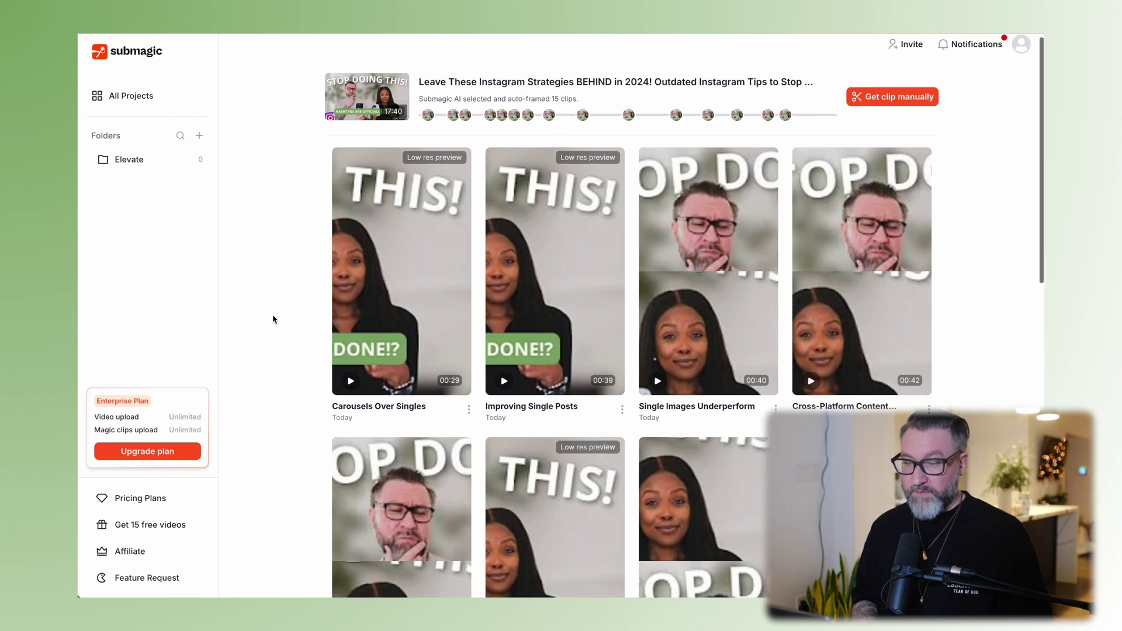
{"action": "scroll", "coordinate": [278, 303], "scroll_direction": "down", "scroll_amount": 3}
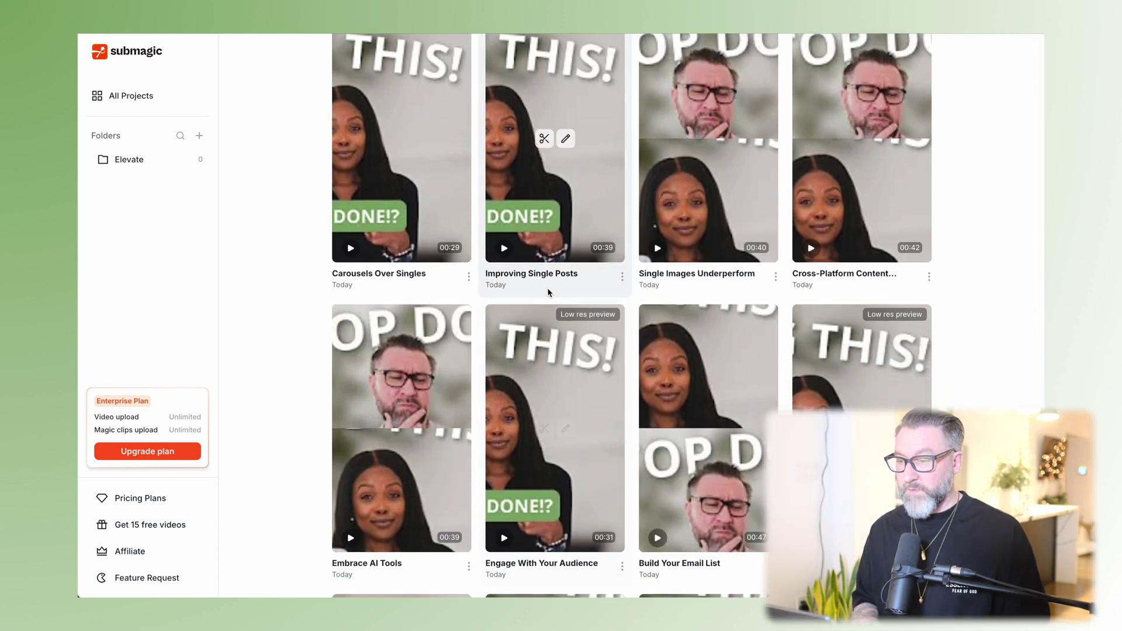
{"action": "scroll", "coordinate": [283, 362], "scroll_direction": "down", "scroll_amount": 2}
{"action": "scroll", "coordinate": [283, 362], "scroll_direction": "down", "scroll_amount": 10}
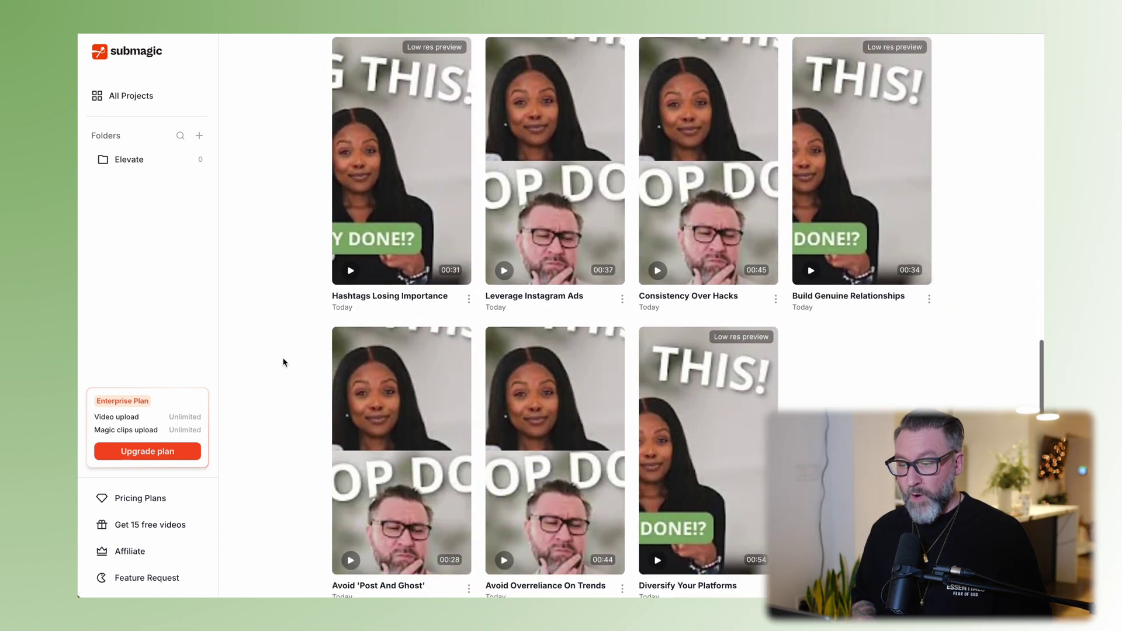
{"action": "scroll", "coordinate": [284, 362], "scroll_direction": "up", "scroll_amount": 15}
{"action": "scroll", "coordinate": [283, 362], "scroll_direction": "down", "scroll_amount": 1}
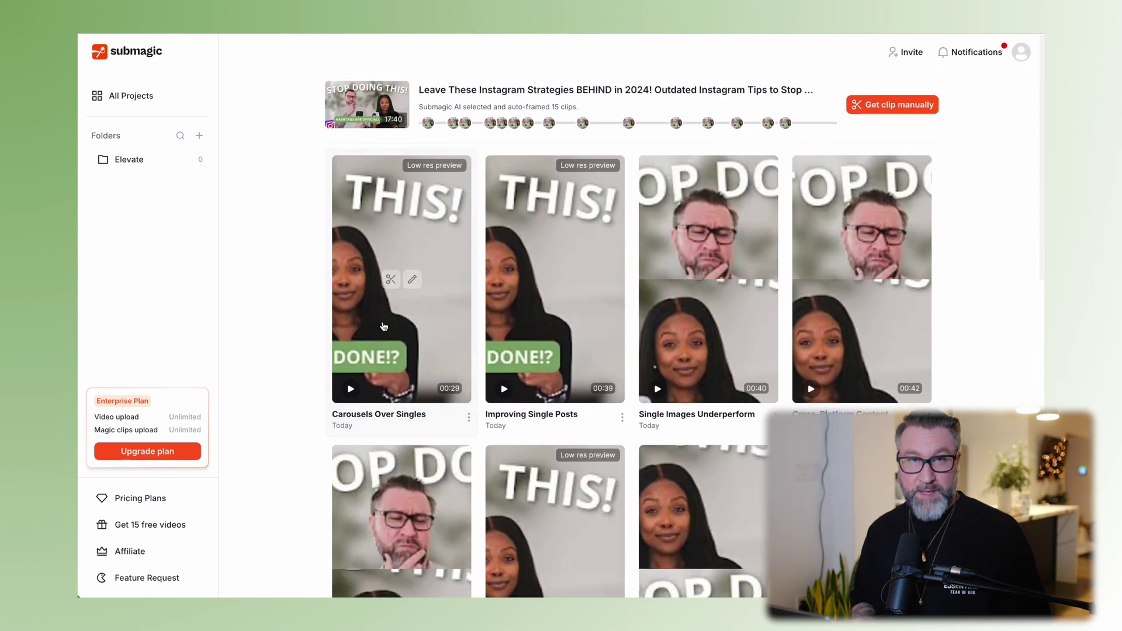
Open the "Carousels Over Singles" clip for trimming, review its transcript selection and play the preview.
{"action": "mouse_move", "coordinate": [408, 283]}
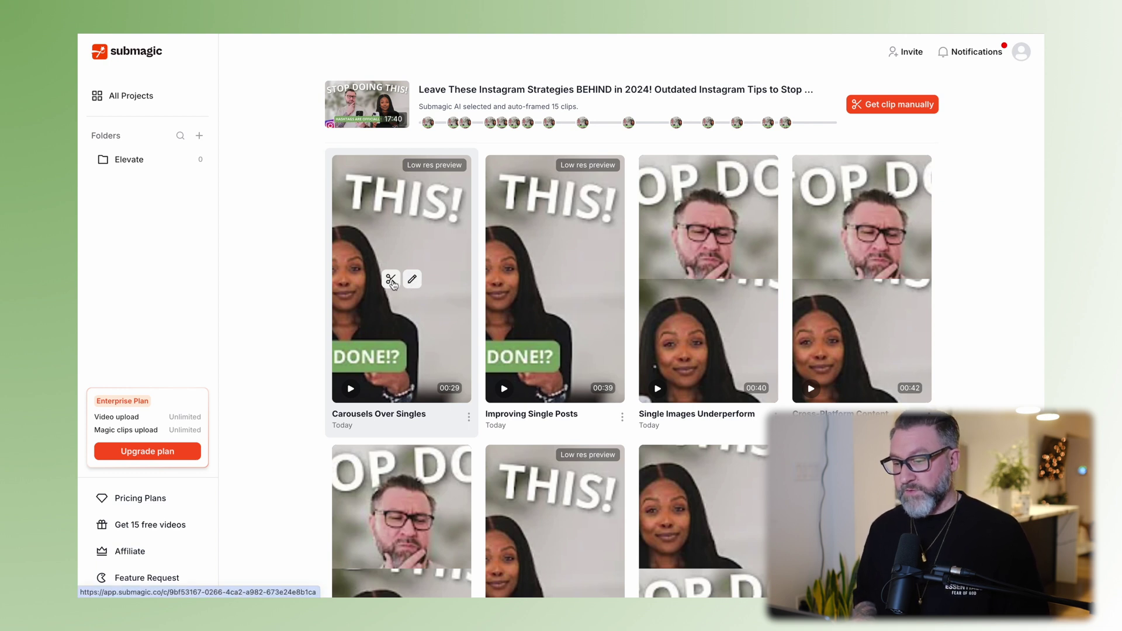
{"action": "left_click", "coordinate": [391, 280]}
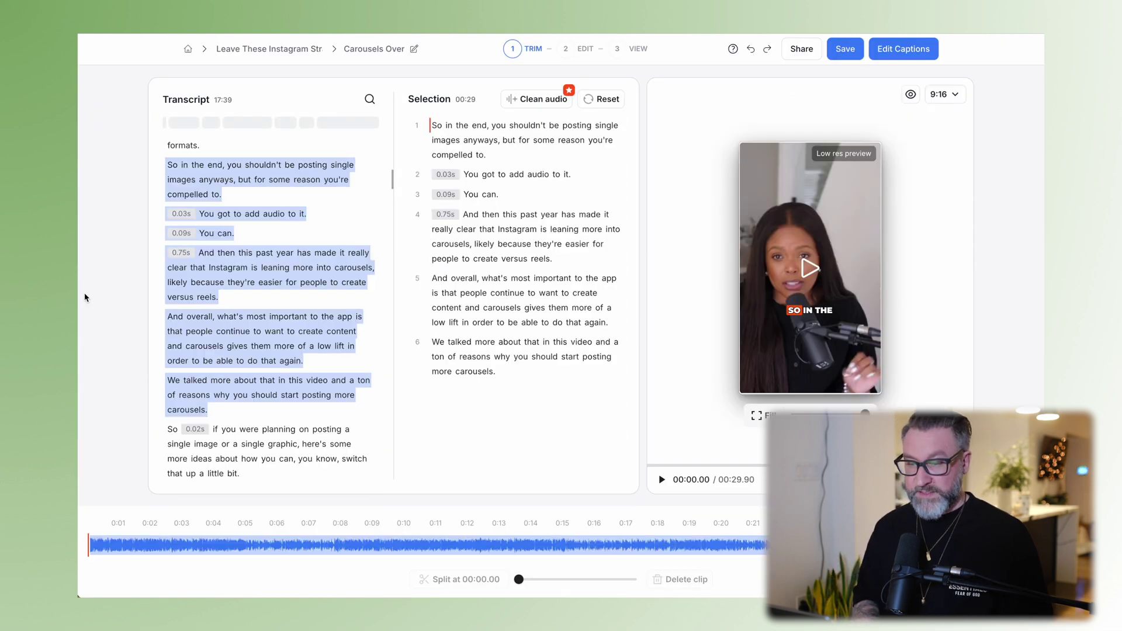
{"action": "scroll", "coordinate": [317, 124], "scroll_direction": "up", "scroll_amount": 1}
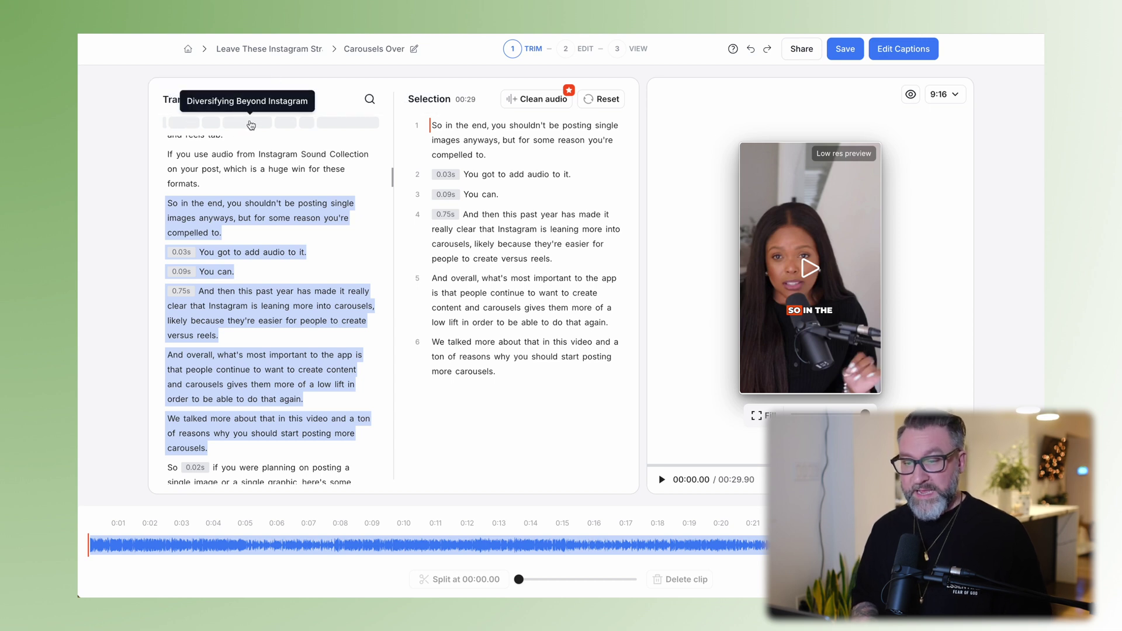
{"action": "scroll", "coordinate": [269, 220], "scroll_direction": "up", "scroll_amount": 5}
{"action": "scroll", "coordinate": [269, 220], "scroll_direction": "down", "scroll_amount": 12}
{"action": "scroll", "coordinate": [269, 220], "scroll_direction": "up", "scroll_amount": 7}
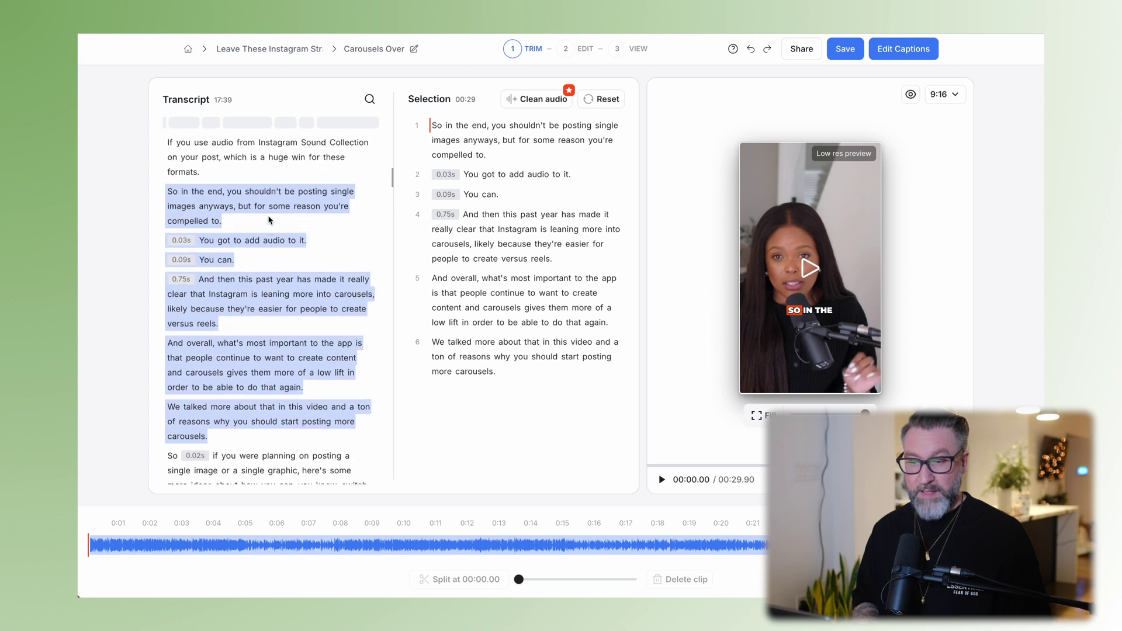
{"action": "scroll", "coordinate": [284, 279], "scroll_direction": "down", "scroll_amount": 1}
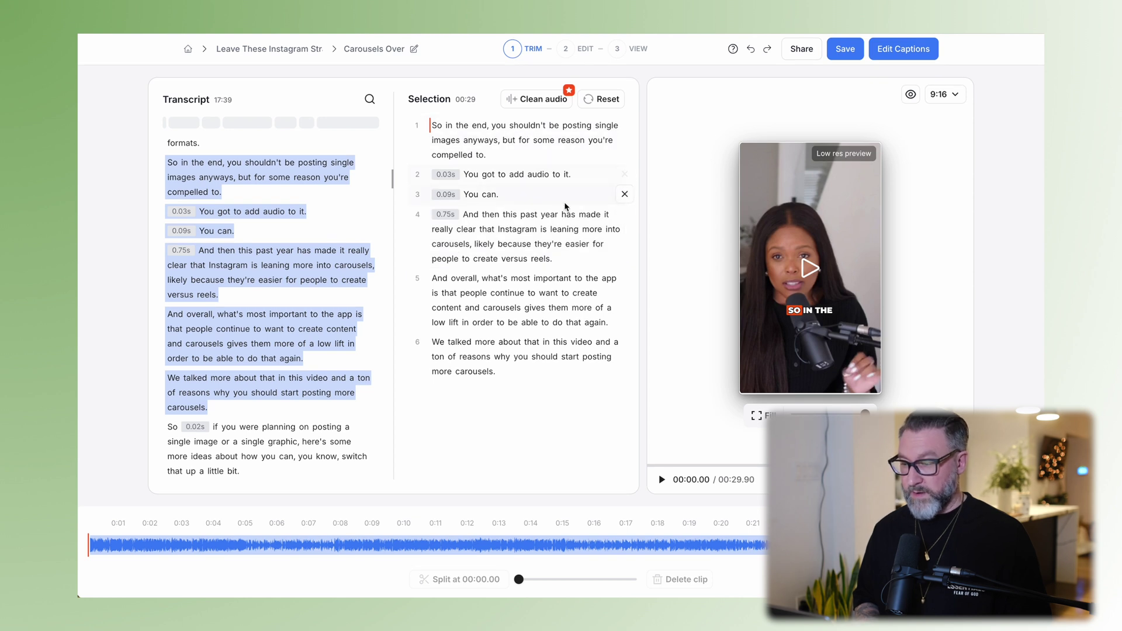
{"action": "key", "text": "space"}
{"action": "key", "text": "XF86AudioRaiseVolume"}
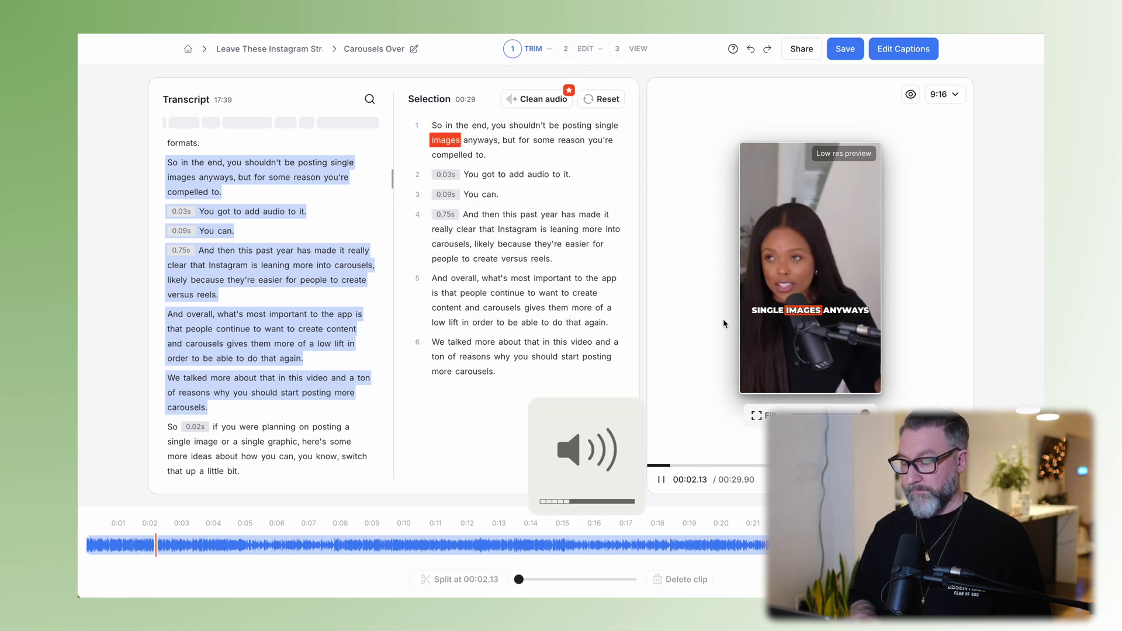
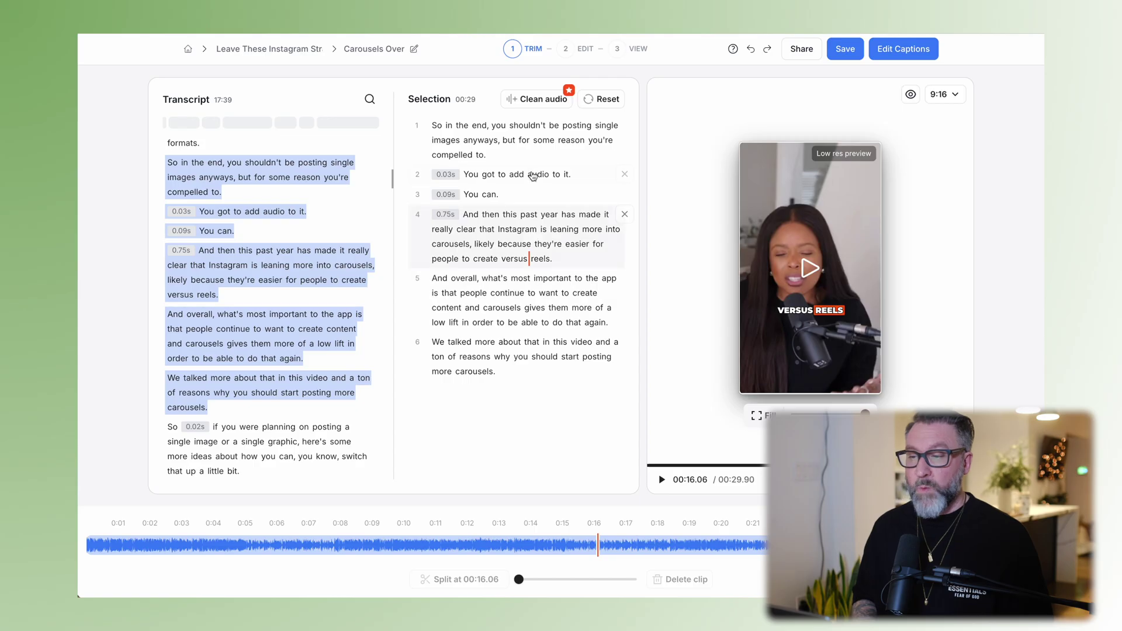
Remove the clip's silences with the UltraFast option, preview the playback and save the trim.
{"action": "left_click", "coordinate": [536, 102]}
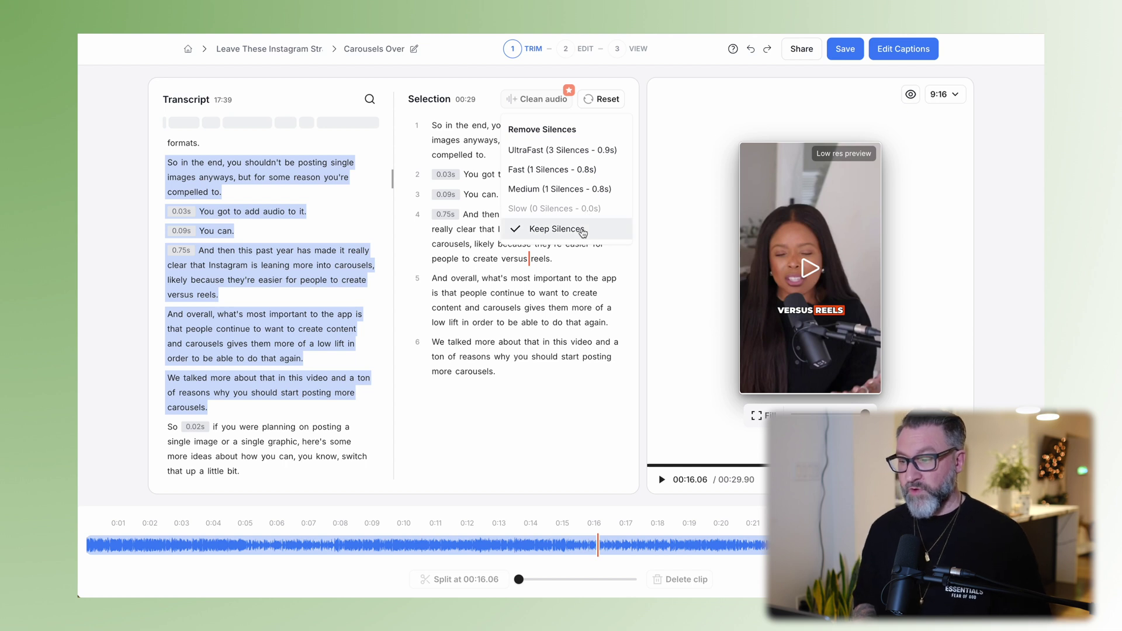
{"action": "left_click", "coordinate": [570, 156]}
{"action": "left_click", "coordinate": [546, 101]}
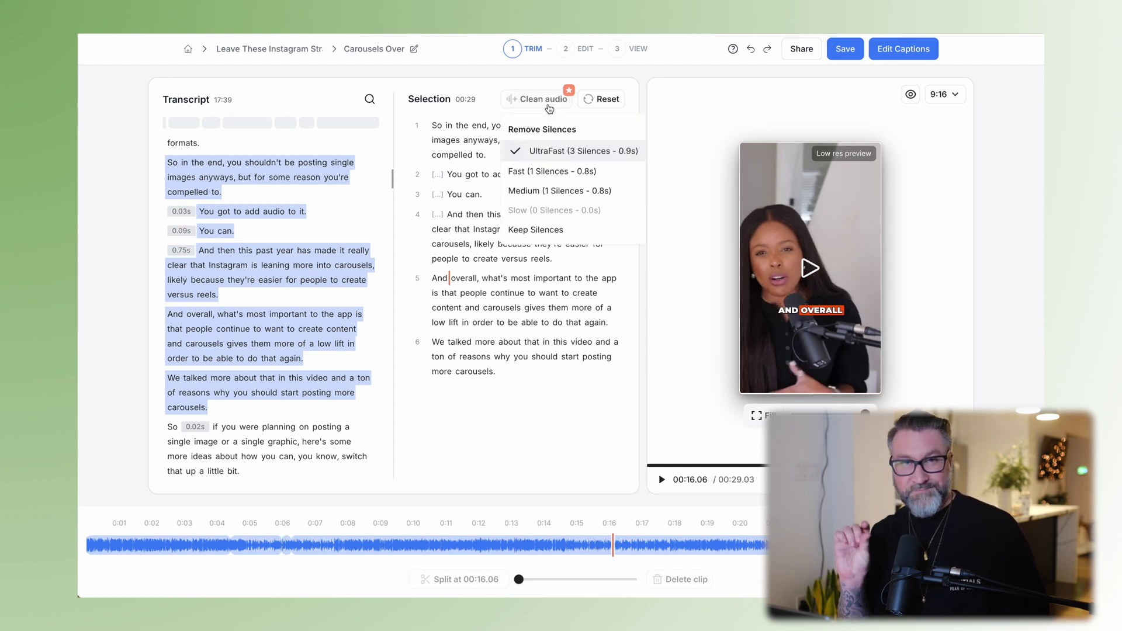
{"action": "left_click", "coordinate": [594, 449]}
{"action": "key", "text": "space"}
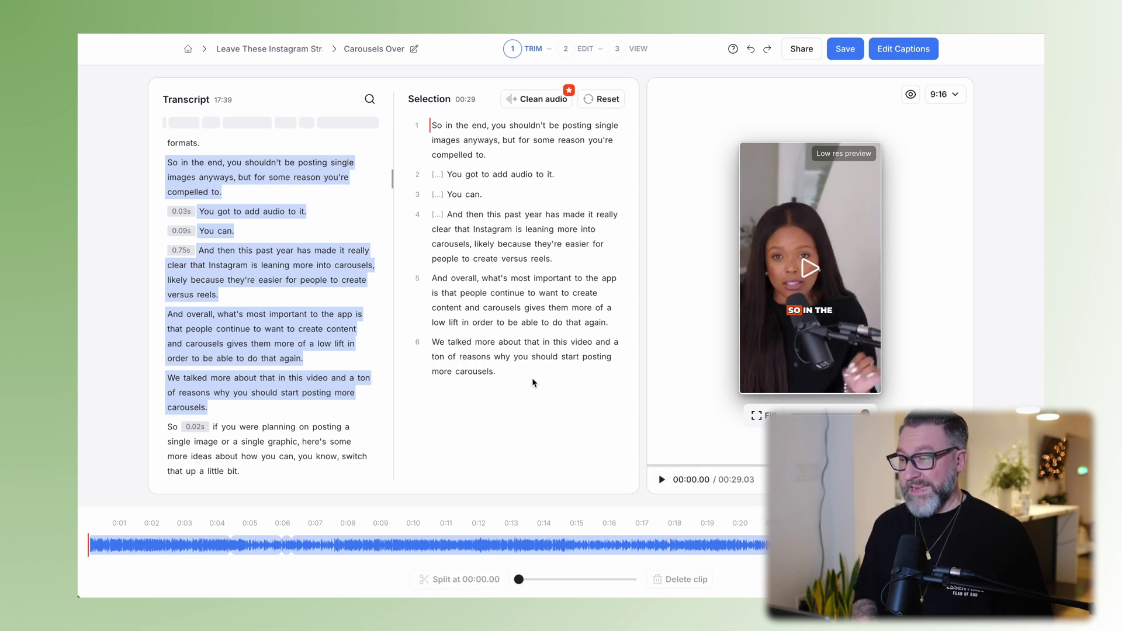
{"action": "left_click", "coordinate": [848, 52]}
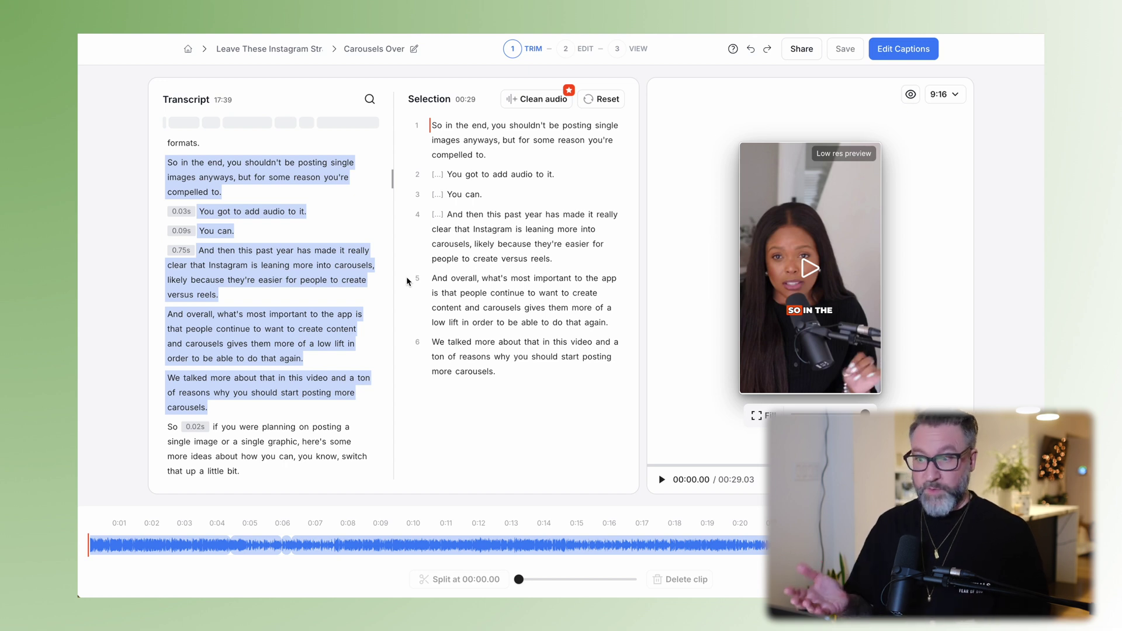
Go on to the caption editing stage, try the Custom 3 theme and apply the High Season Co. theme.
{"action": "left_click", "coordinate": [891, 49]}
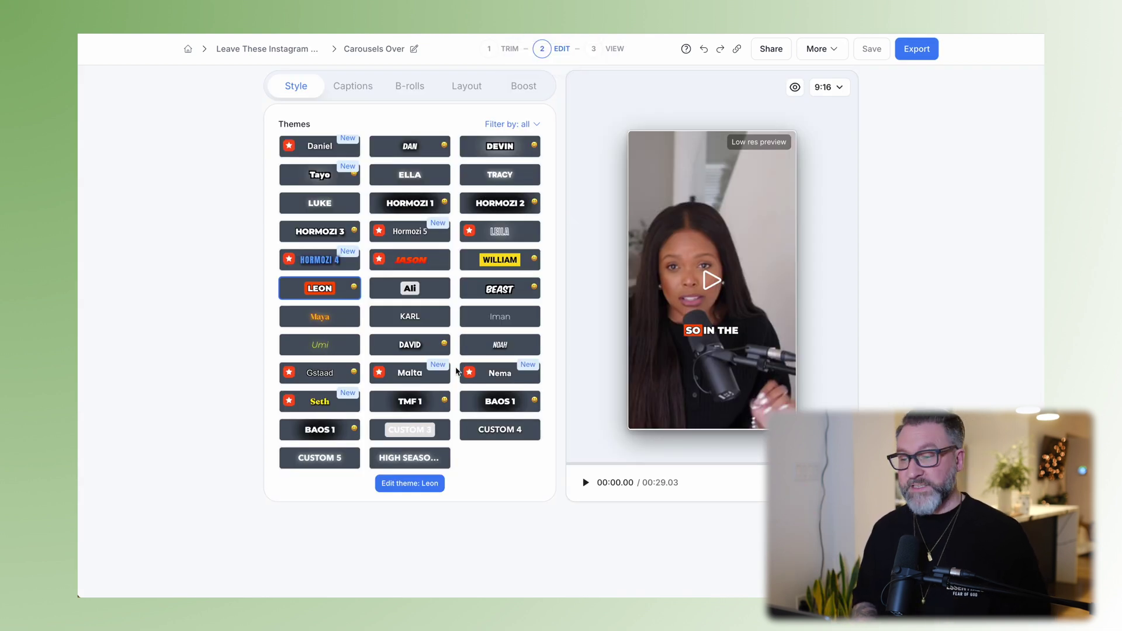
{"action": "left_click", "coordinate": [439, 438]}
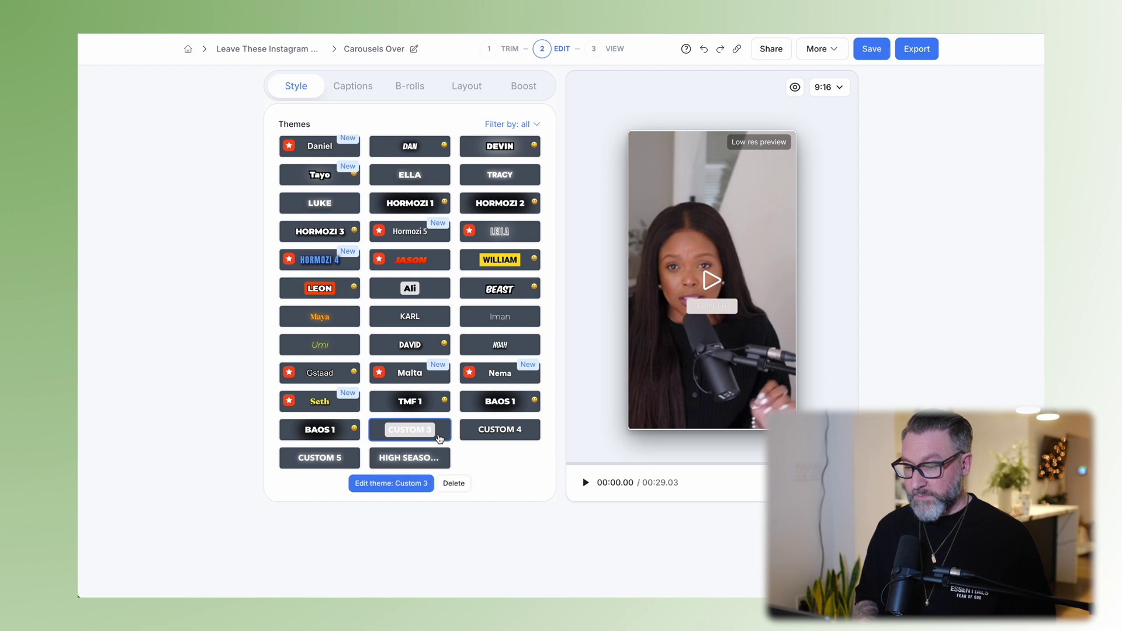
{"action": "left_click", "coordinate": [439, 468]}
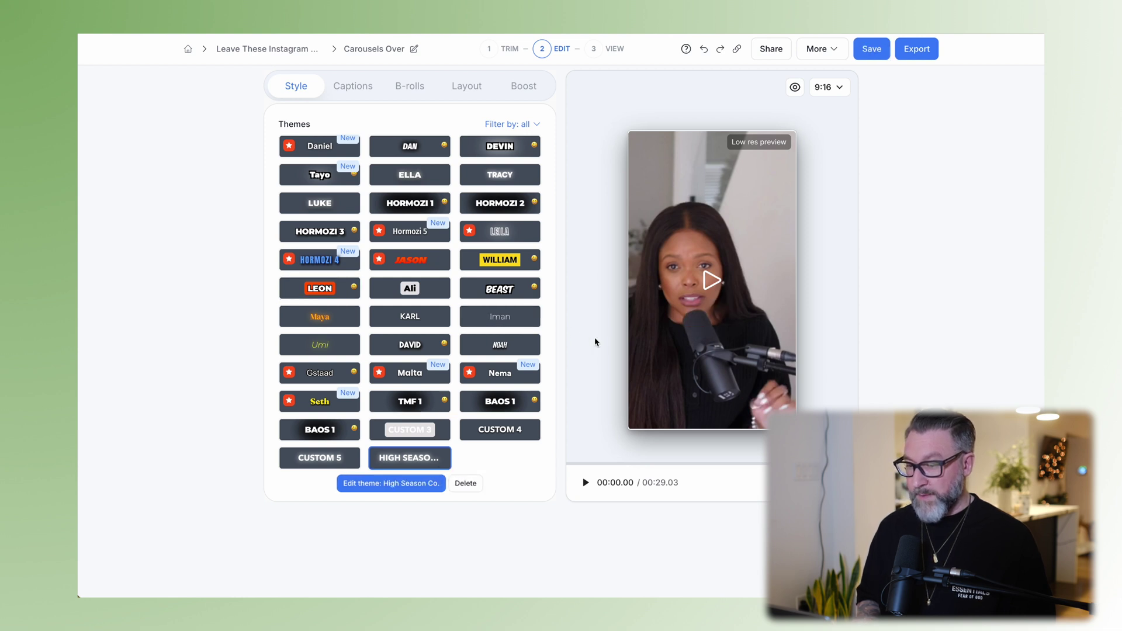
Add Magic B-rolls to the clip and play the preview to check them.
{"action": "left_click", "coordinate": [411, 89]}
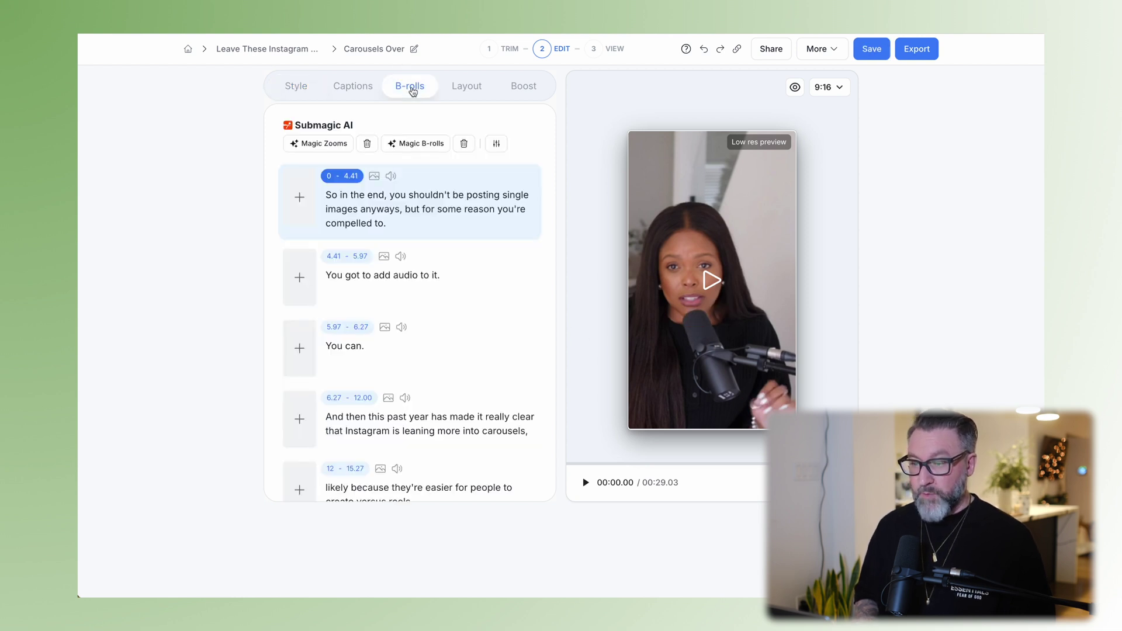
{"action": "left_click", "coordinate": [429, 147]}
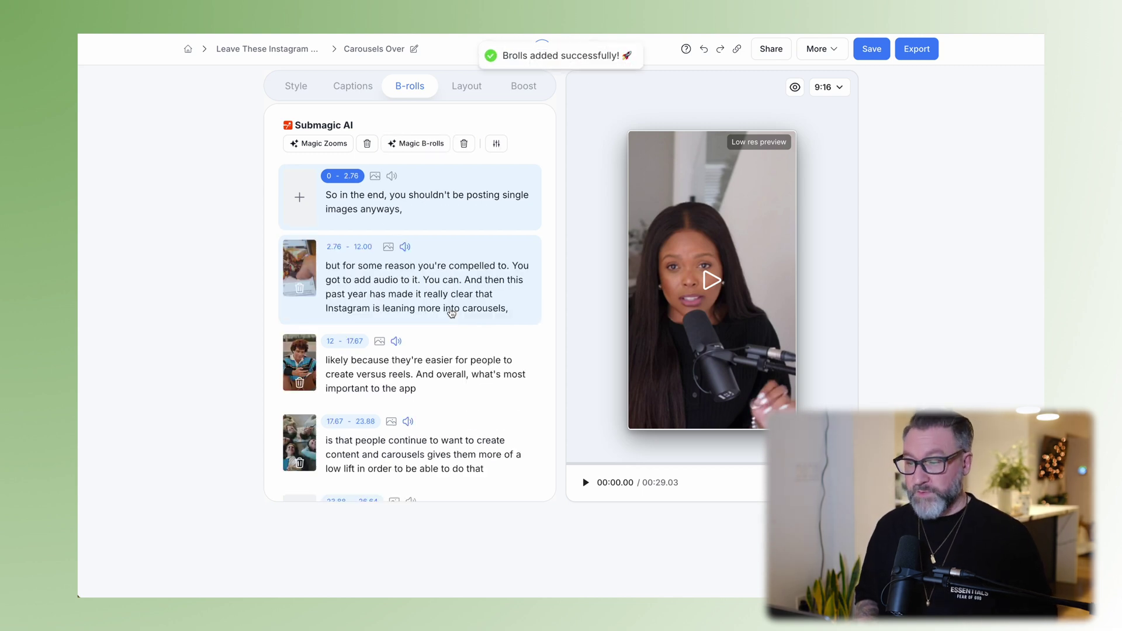
{"action": "left_click", "coordinate": [585, 482]}
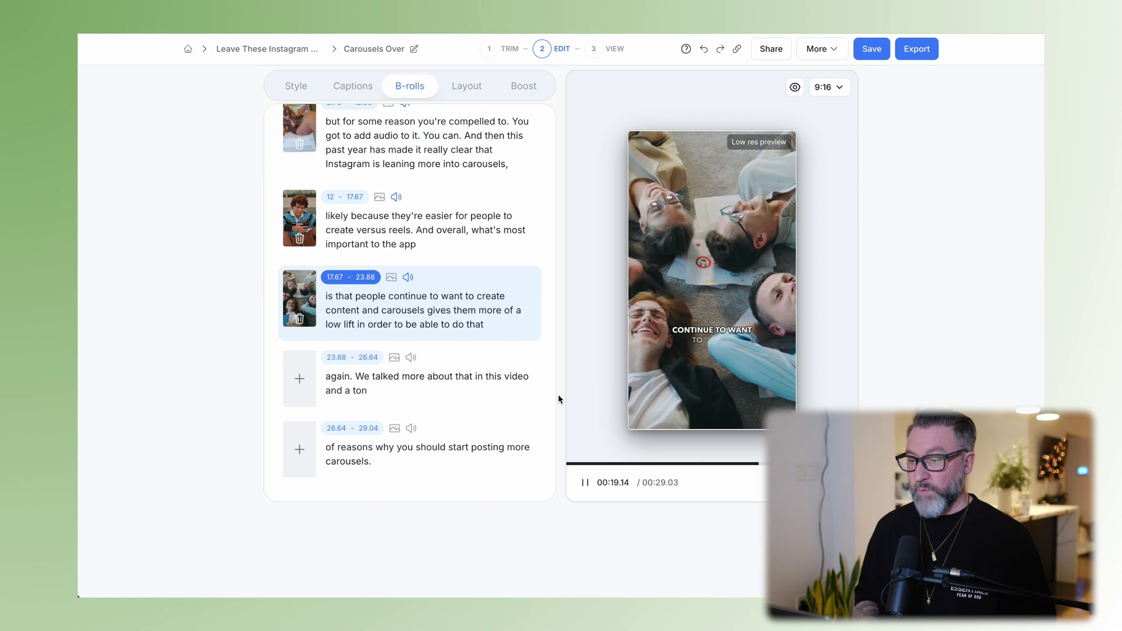
{"action": "left_click", "coordinate": [585, 482]}
{"action": "scroll", "coordinate": [514, 280], "scroll_direction": "up", "scroll_amount": 5}
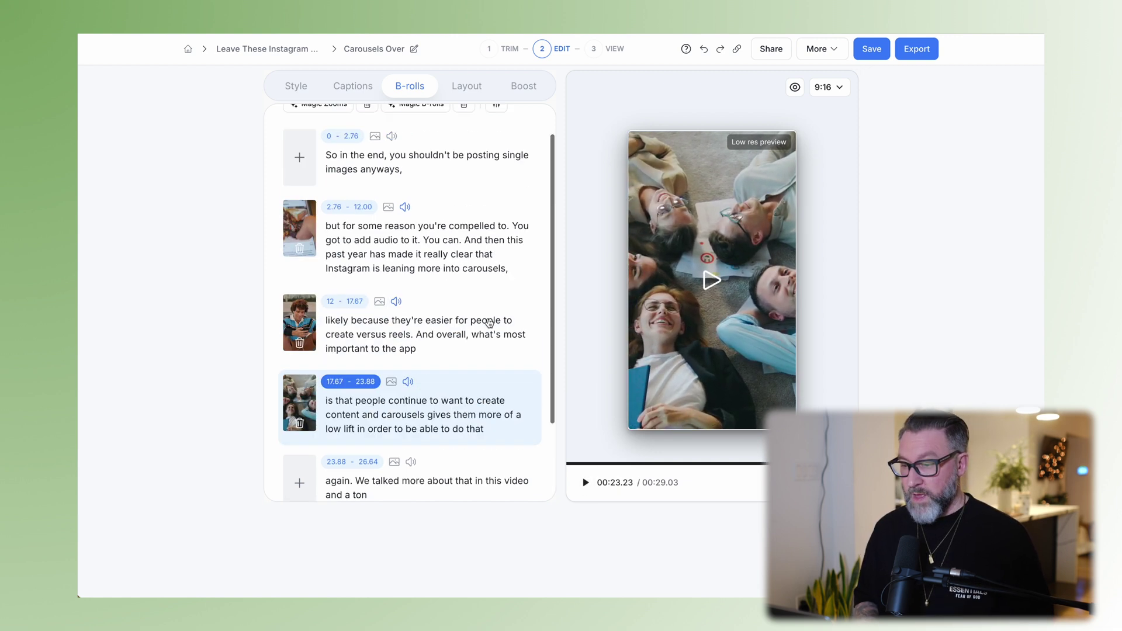
Review the clip's captions line by line and play part of the preview with them.
{"action": "left_click", "coordinate": [370, 88]}
{"action": "scroll", "coordinate": [454, 345], "scroll_direction": "down", "scroll_amount": 3}
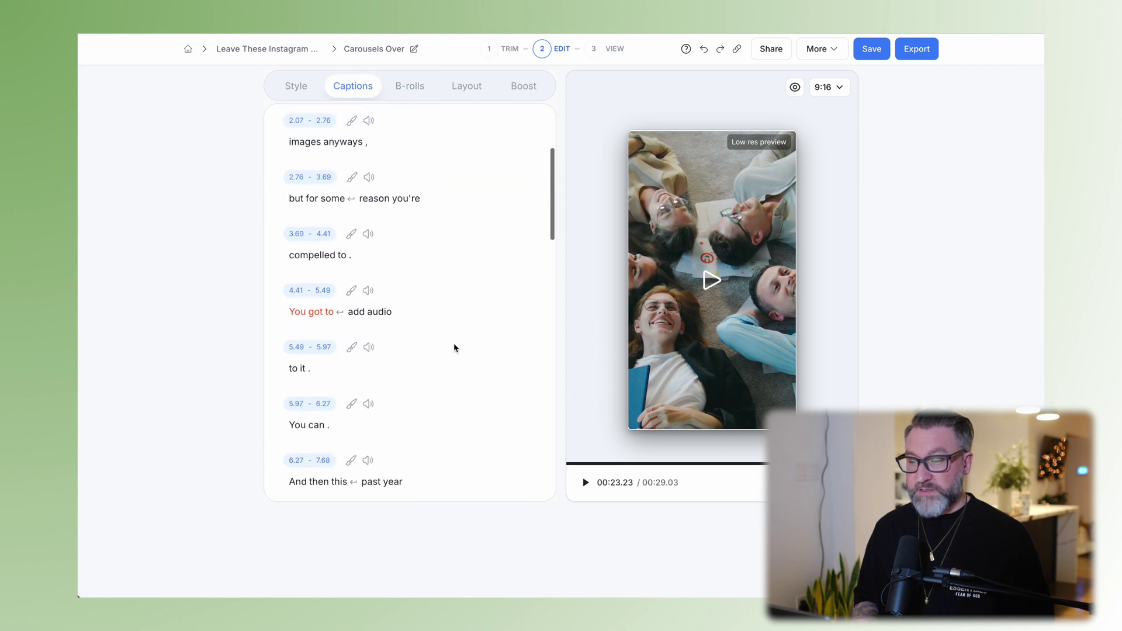
{"action": "scroll", "coordinate": [398, 346], "scroll_direction": "down", "scroll_amount": 3}
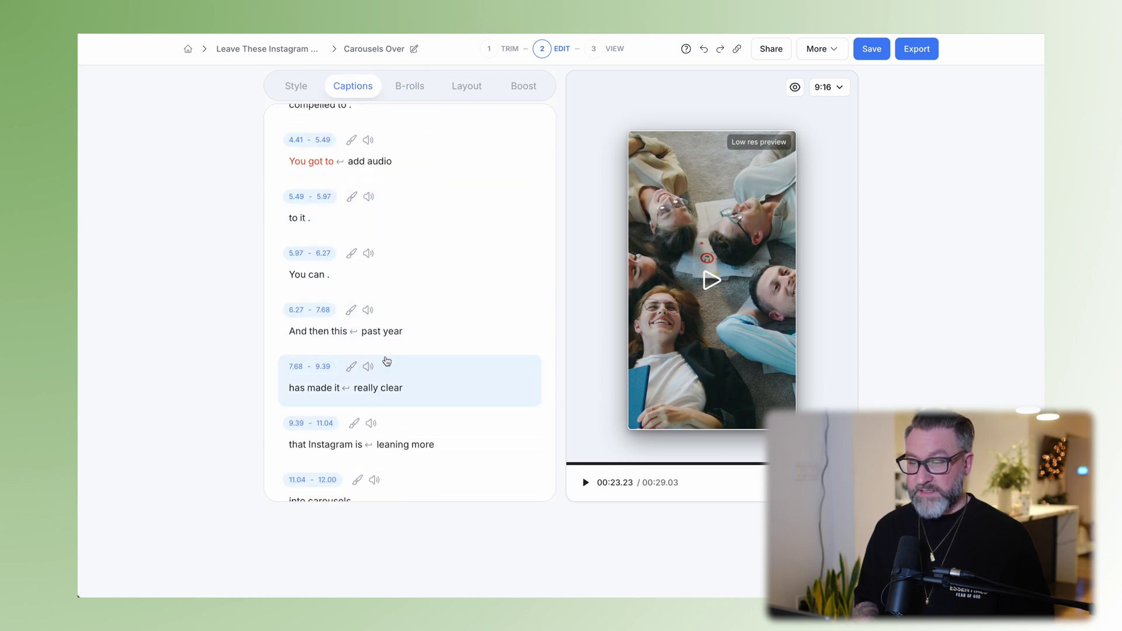
{"action": "left_click", "coordinate": [585, 483]}
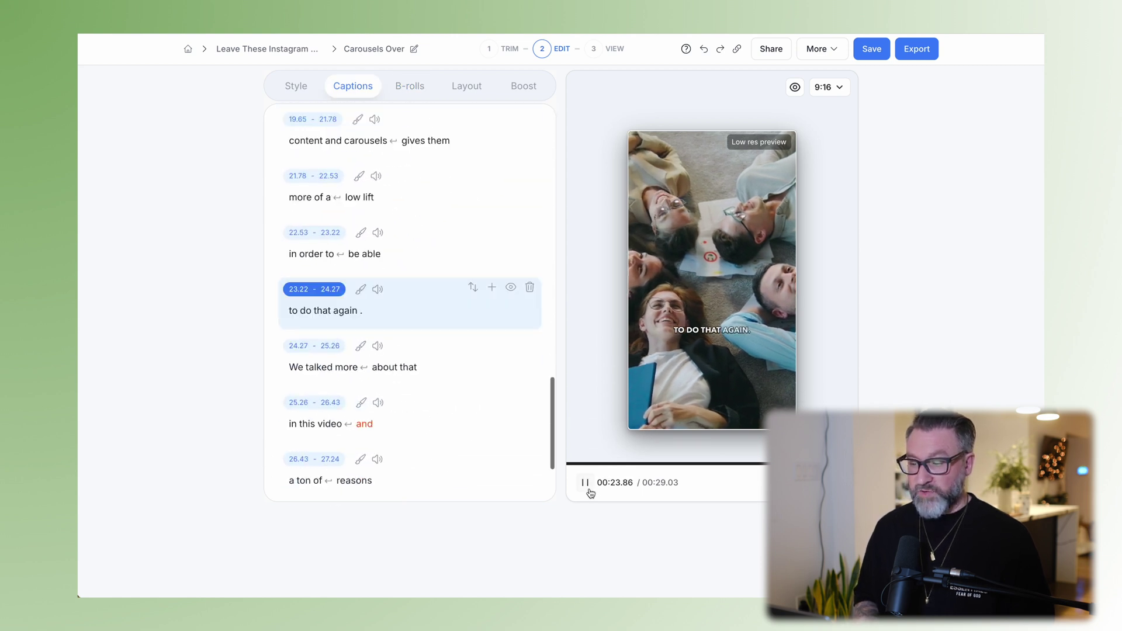
{"action": "left_click", "coordinate": [586, 485]}
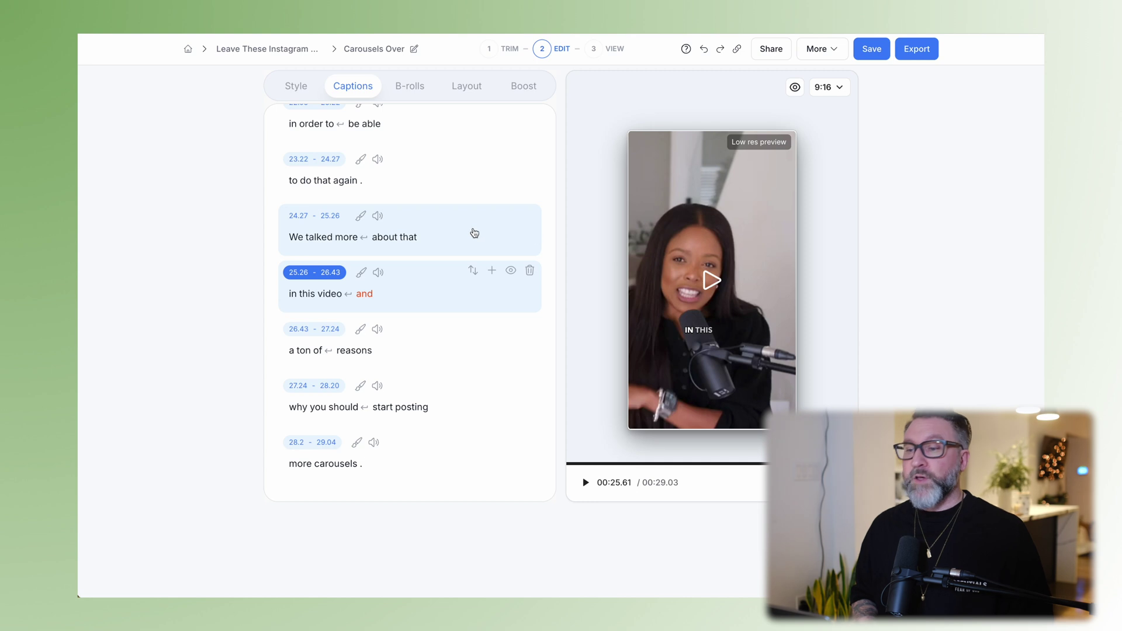
Save the edited clip and bring up its export options.
{"action": "left_click", "coordinate": [879, 53]}
{"action": "left_click", "coordinate": [922, 54]}
{"action": "left_click", "coordinate": [88, 194]}
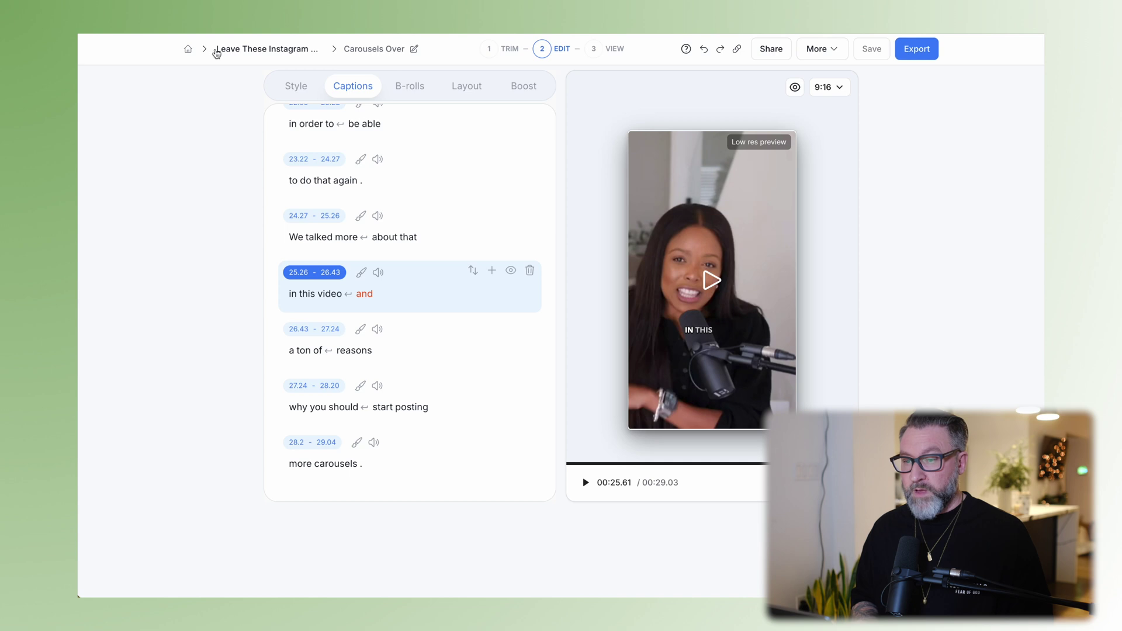
Return to the project overview and reopen the "Leave These Instagram..." project.
{"action": "left_click", "coordinate": [188, 49]}
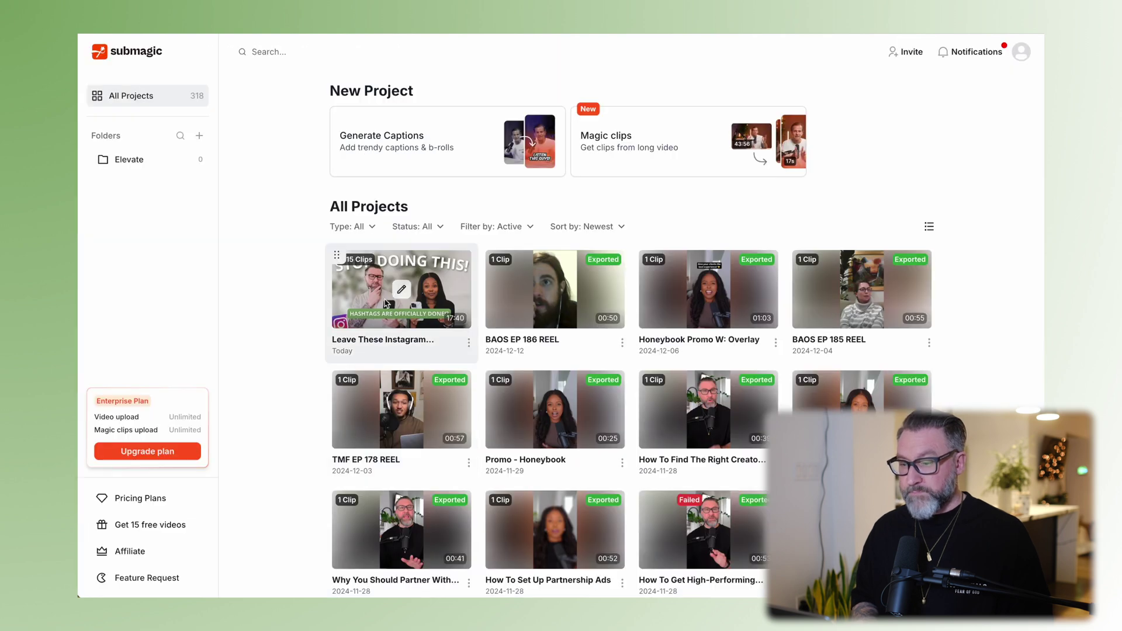
{"action": "left_click", "coordinate": [400, 289]}
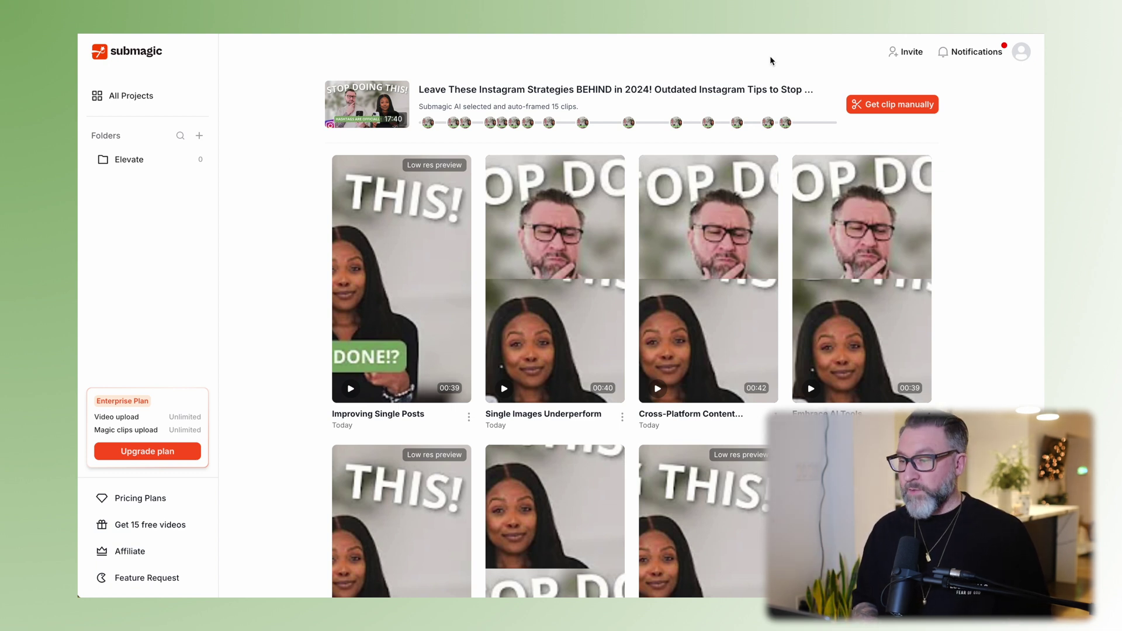
Open the full video for manual clipping, browse its transcript and jump to the "Diversifying Beyond Instagram" section.
{"action": "left_click", "coordinate": [887, 109]}
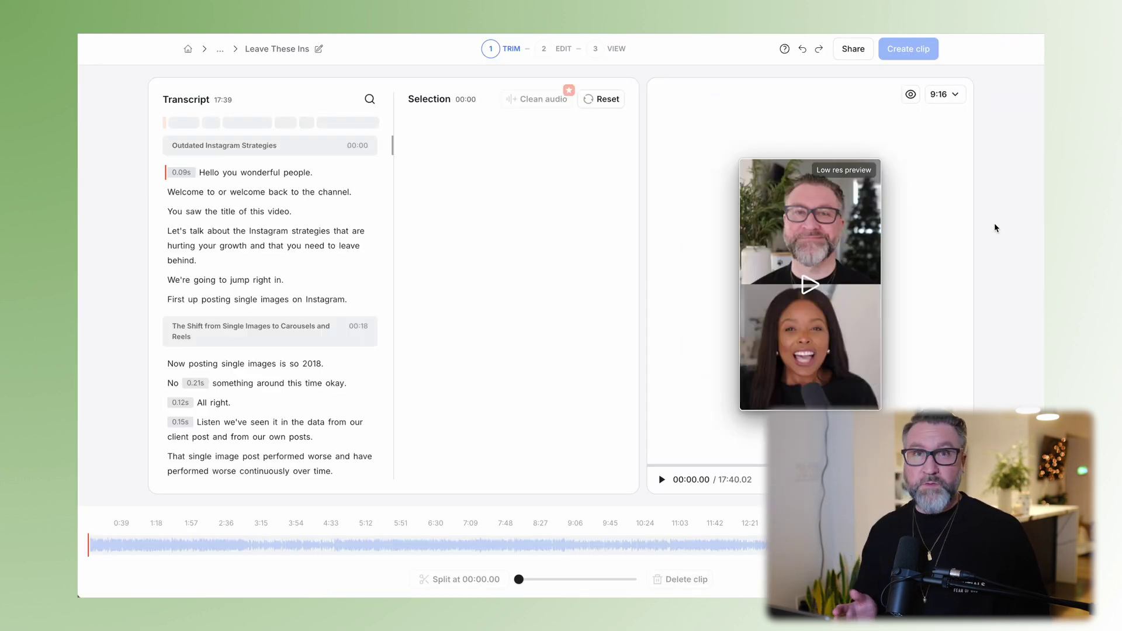
{"action": "scroll", "coordinate": [244, 326], "scroll_direction": "down", "scroll_amount": 15}
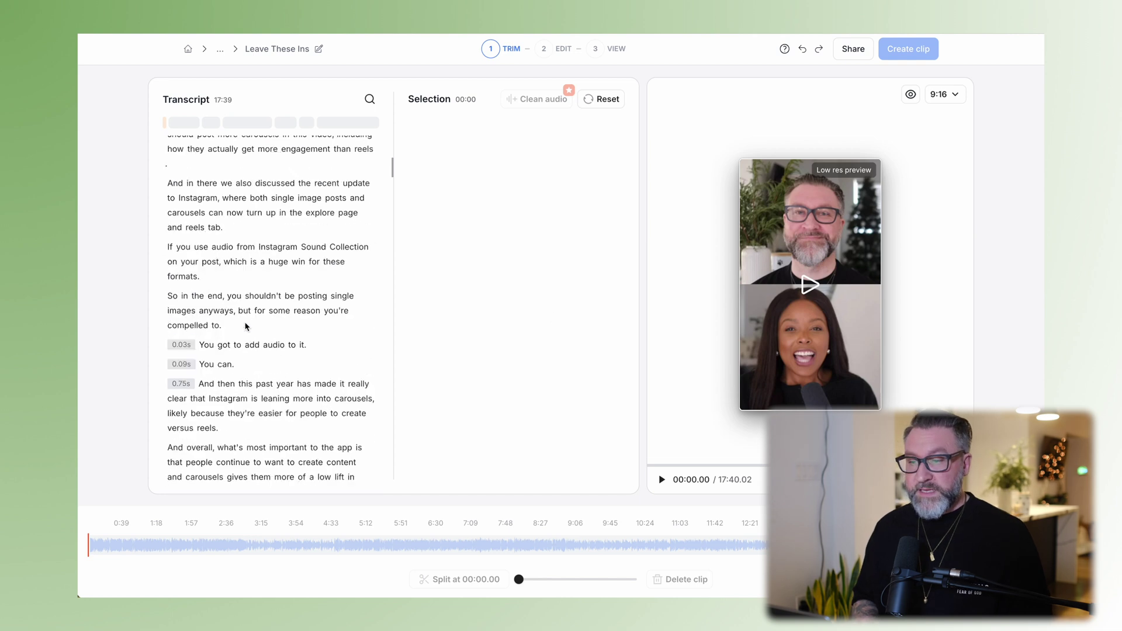
{"action": "scroll", "coordinate": [245, 326], "scroll_direction": "down", "scroll_amount": 3}
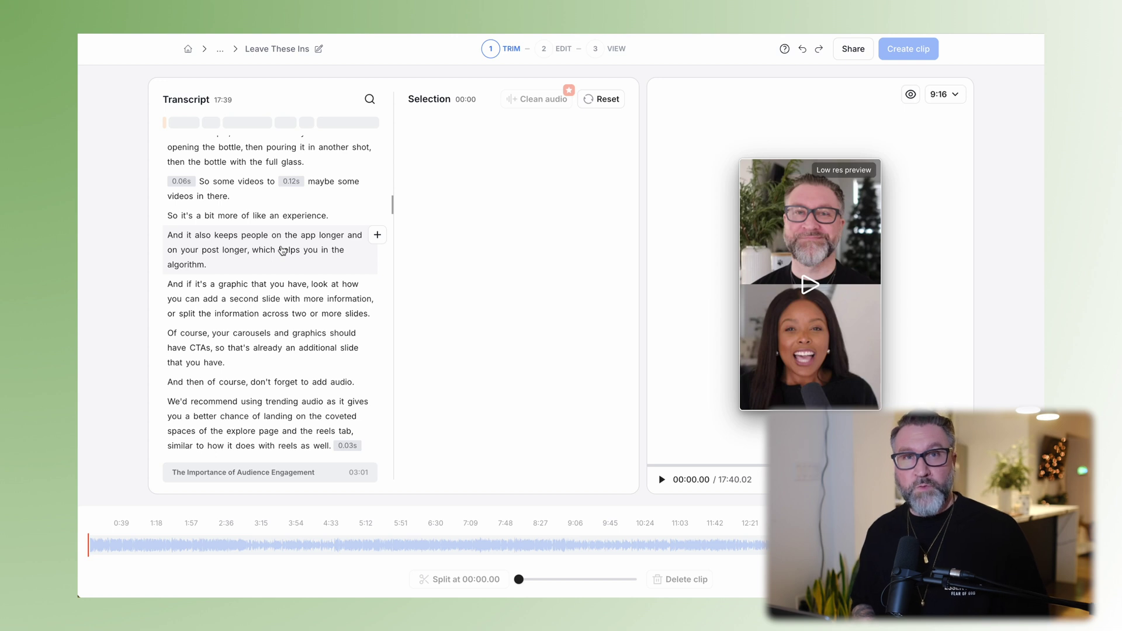
{"action": "scroll", "coordinate": [282, 250], "scroll_direction": "down", "scroll_amount": 1}
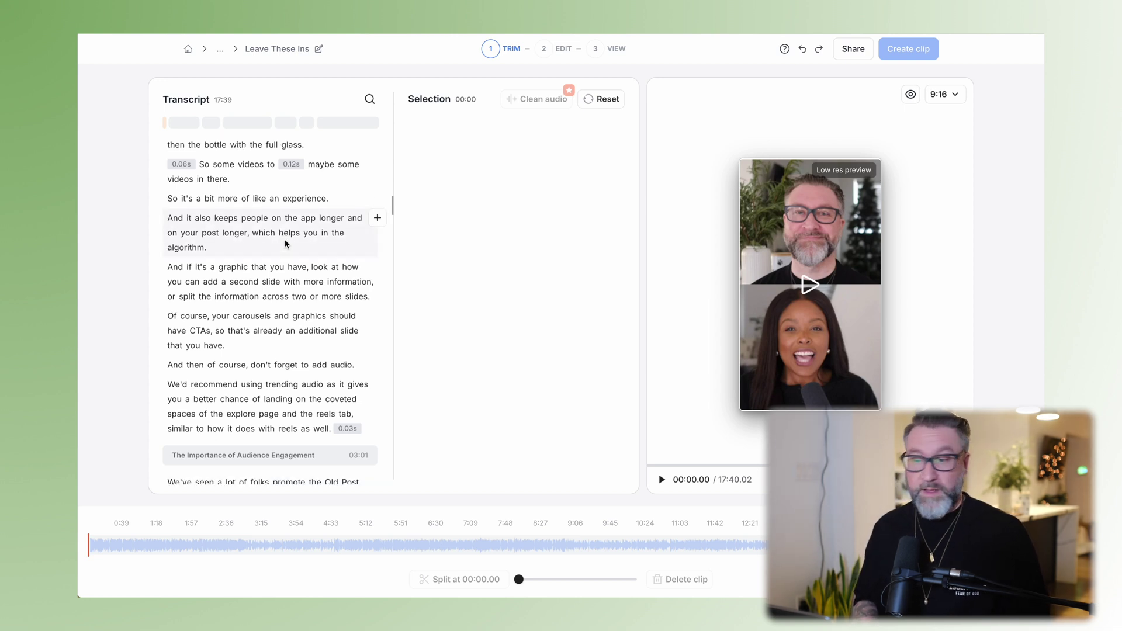
{"action": "left_click", "coordinate": [242, 125]}
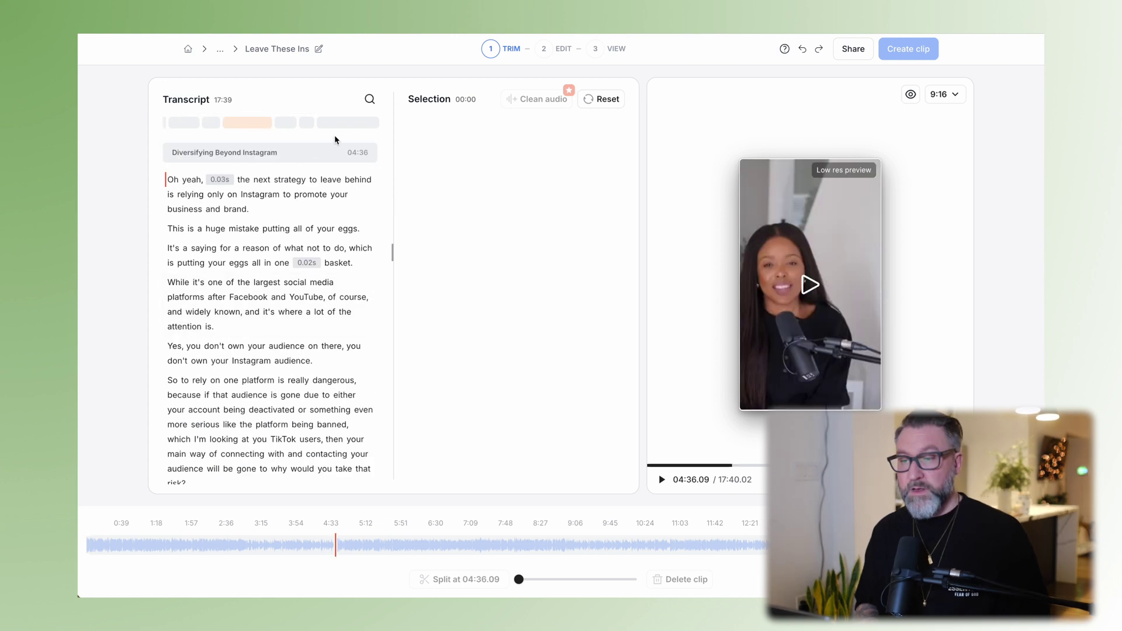
Search the transcript for "carousel" and go to the first match.
{"action": "left_click", "coordinate": [369, 102]}
{"action": "type", "text": "carousel"}
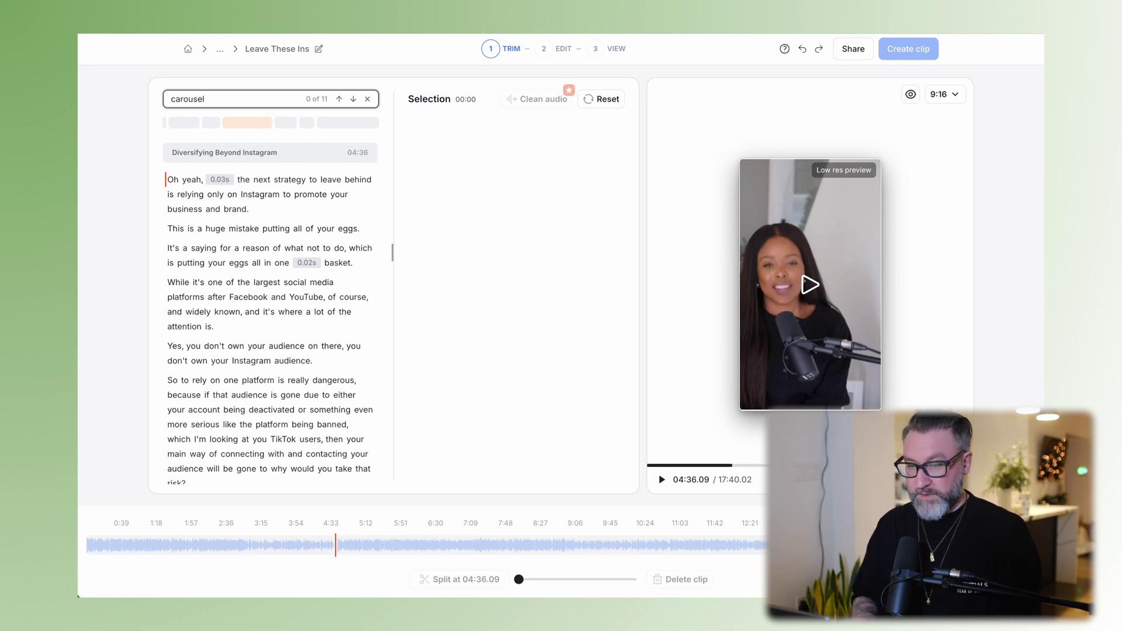
{"action": "left_click", "coordinate": [354, 99]}
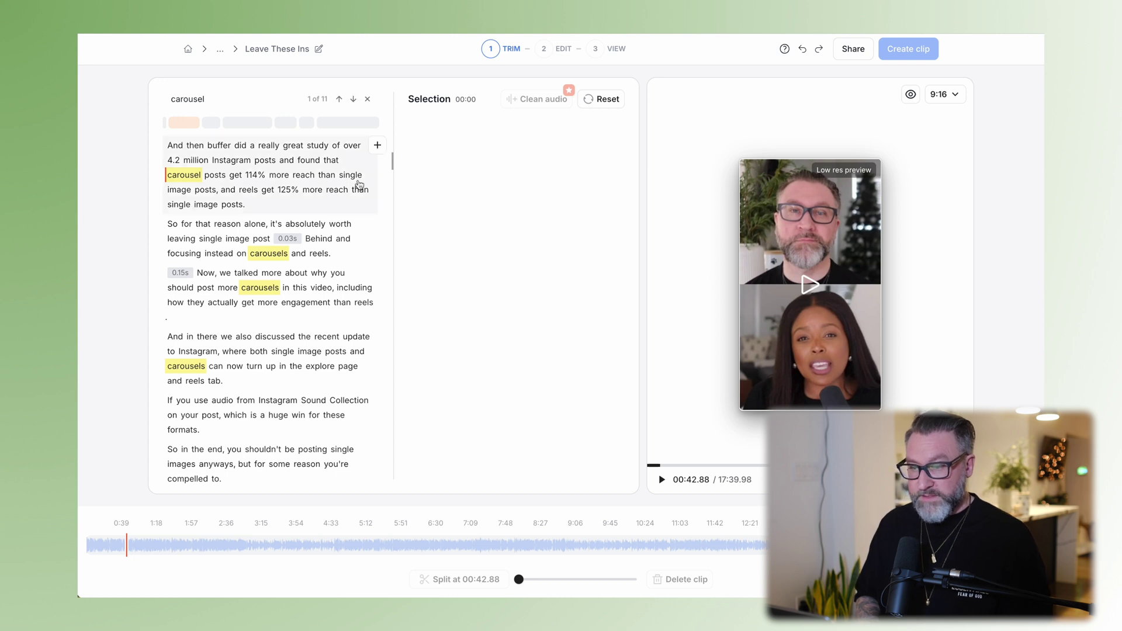
{"action": "scroll", "coordinate": [351, 187], "scroll_direction": "up", "scroll_amount": 1}
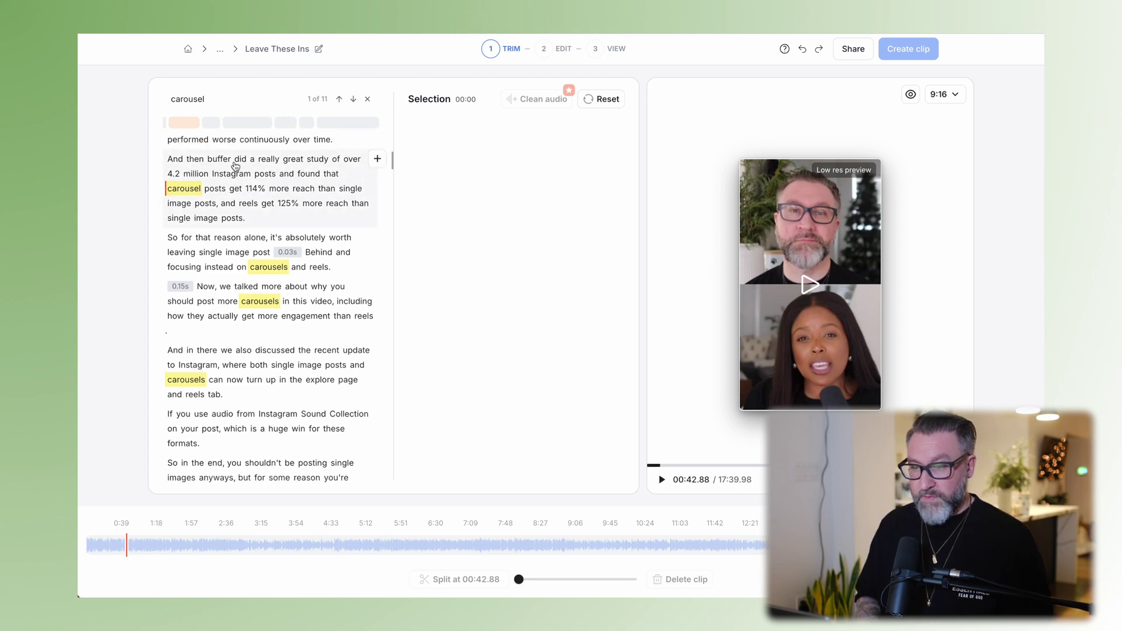
Add the Buffer study, "So for that reason alone" and "Now, we talked more" passages to the selection and create a clip, staying in the trimmer.
{"action": "left_click", "coordinate": [377, 160]}
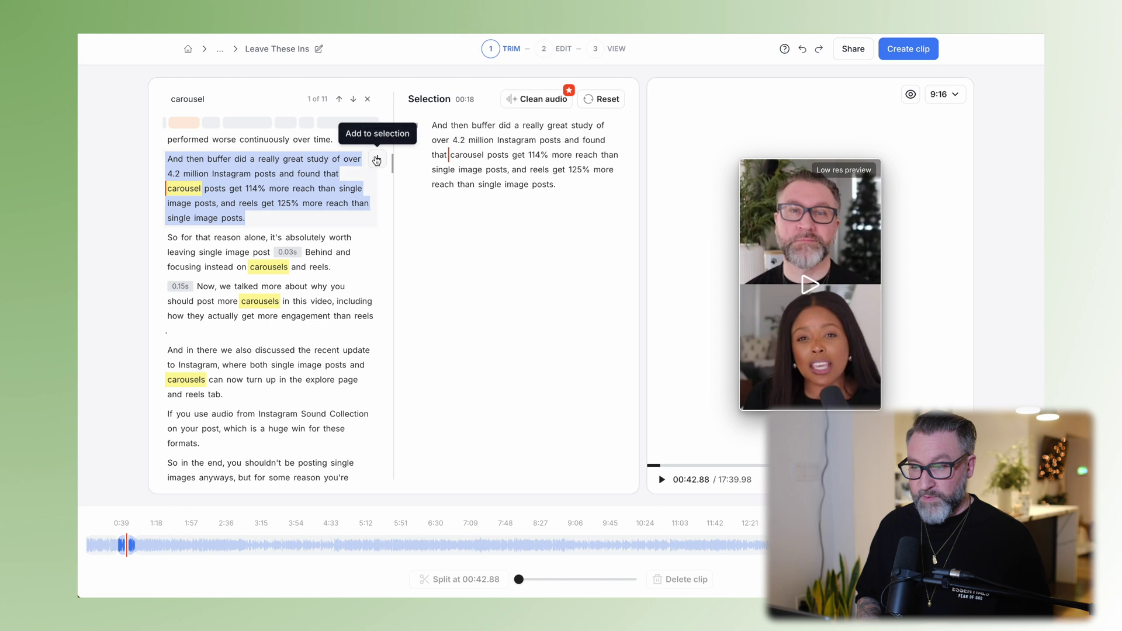
{"action": "left_click", "coordinate": [260, 251]}
{"action": "left_click", "coordinate": [184, 193]}
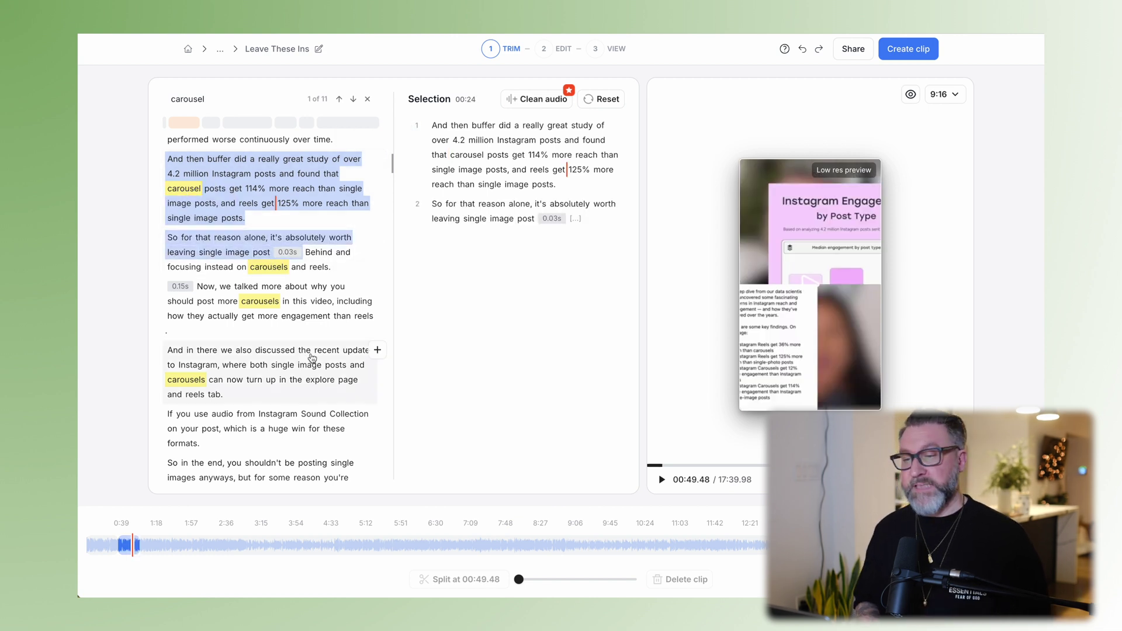
{"action": "left_click", "coordinate": [377, 288]}
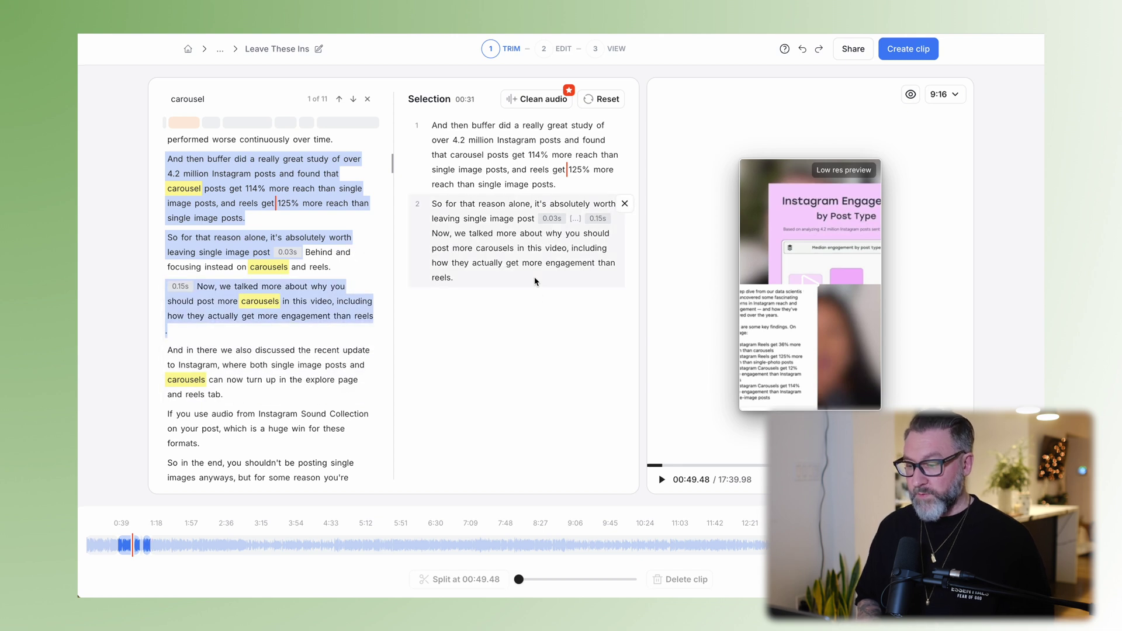
{"action": "left_click", "coordinate": [897, 50]}
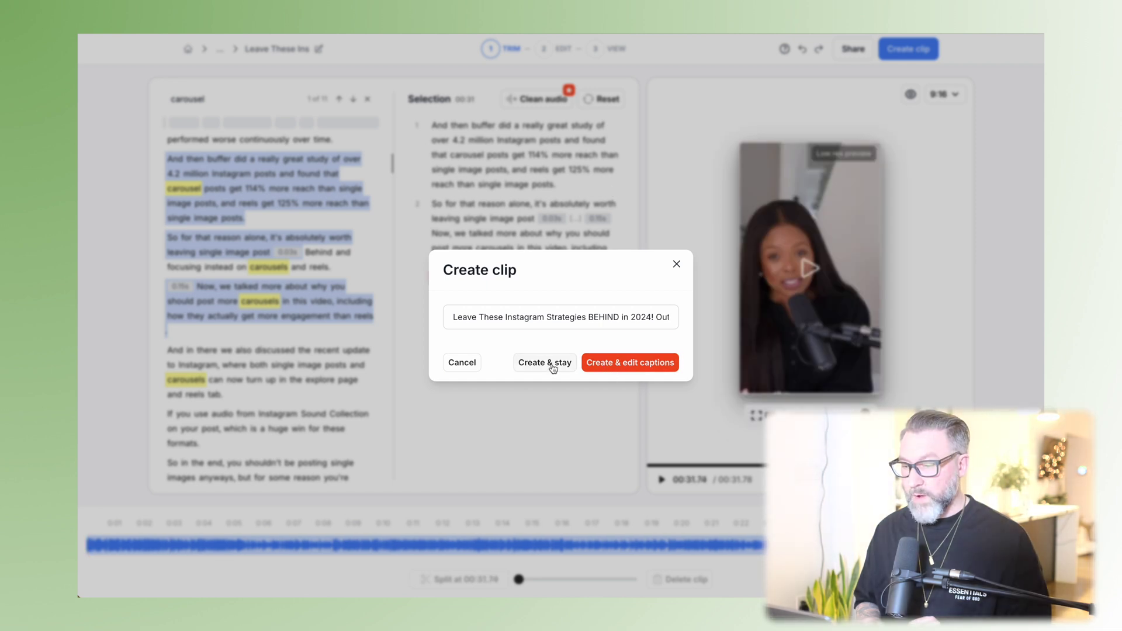
{"action": "left_click", "coordinate": [544, 362]}
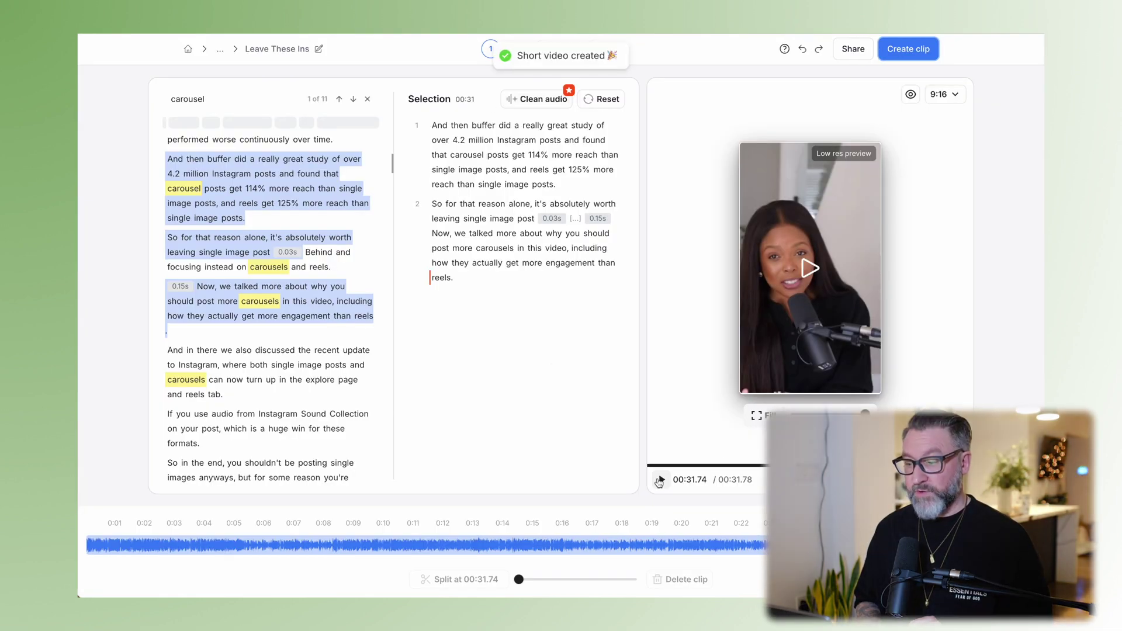
Play the selection in the preview, check the silence removal options and pause the playback.
{"action": "left_click", "coordinate": [659, 480]}
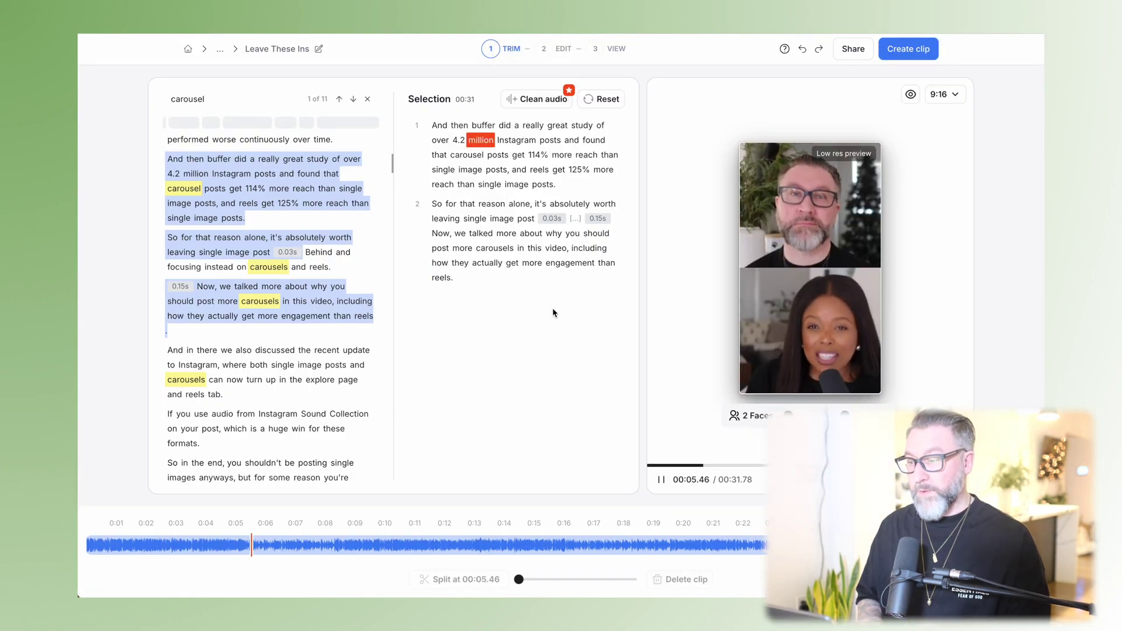
{"action": "left_click", "coordinate": [543, 100]}
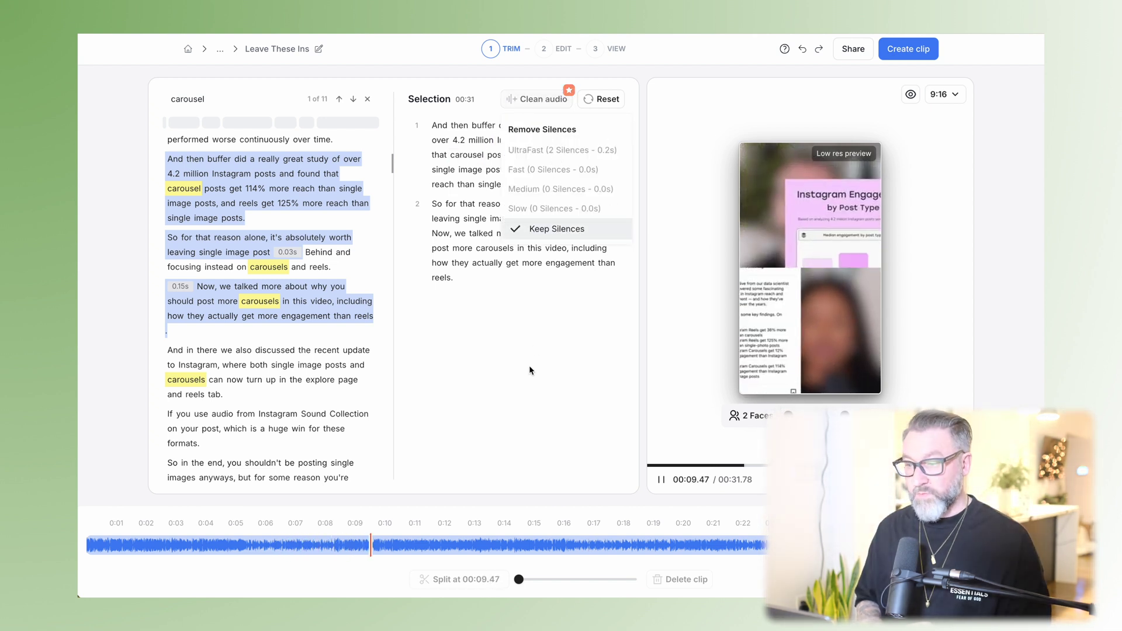
{"action": "left_click", "coordinate": [529, 368]}
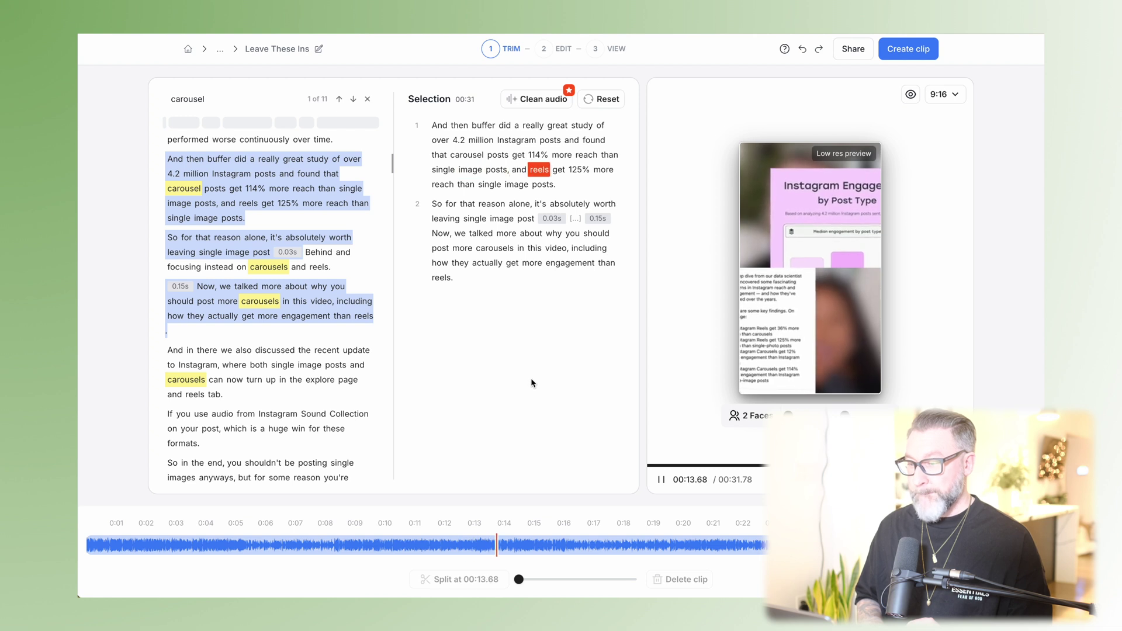
{"action": "left_click", "coordinate": [662, 480]}
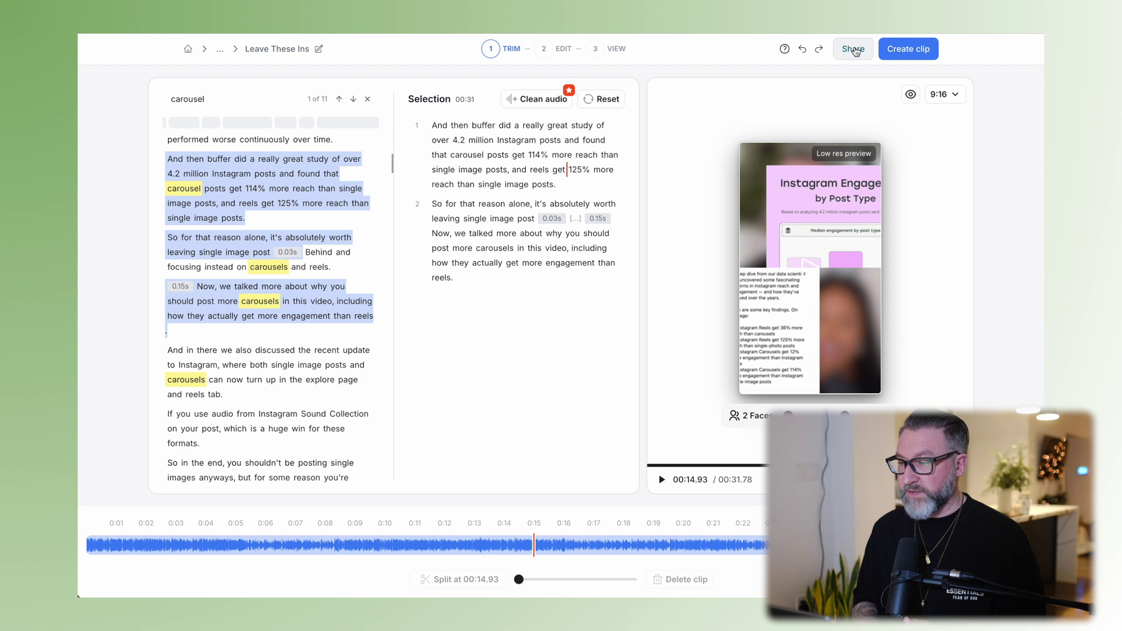
Create the clip from the selection for caption editing, keeping the suggested title, and show its captions.
{"action": "left_click", "coordinate": [913, 49]}
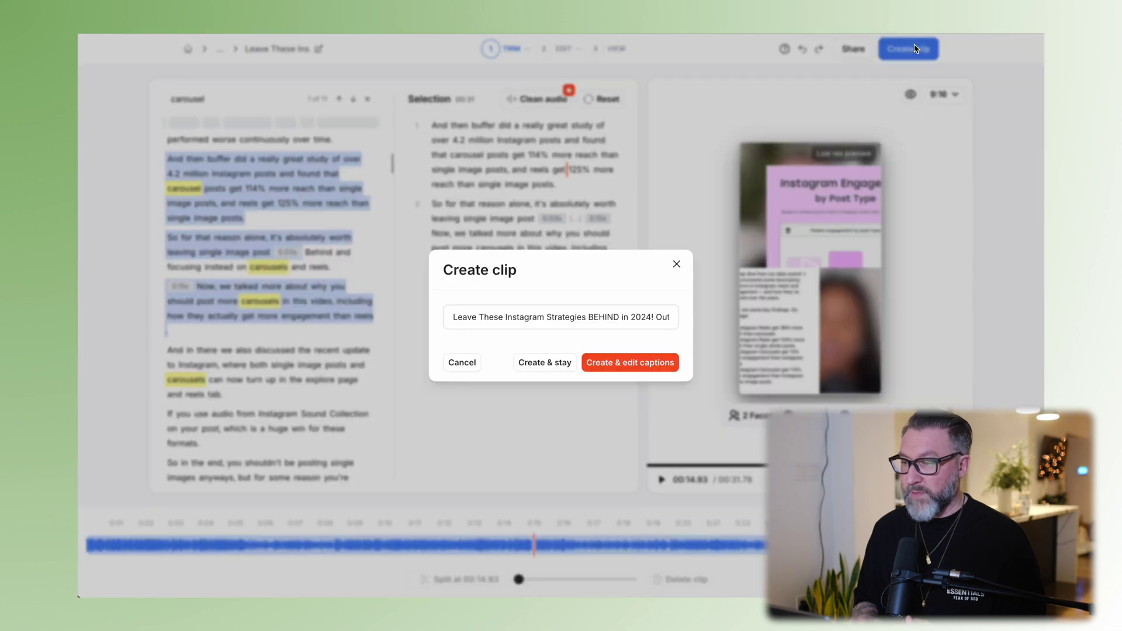
{"action": "left_click", "coordinate": [627, 367]}
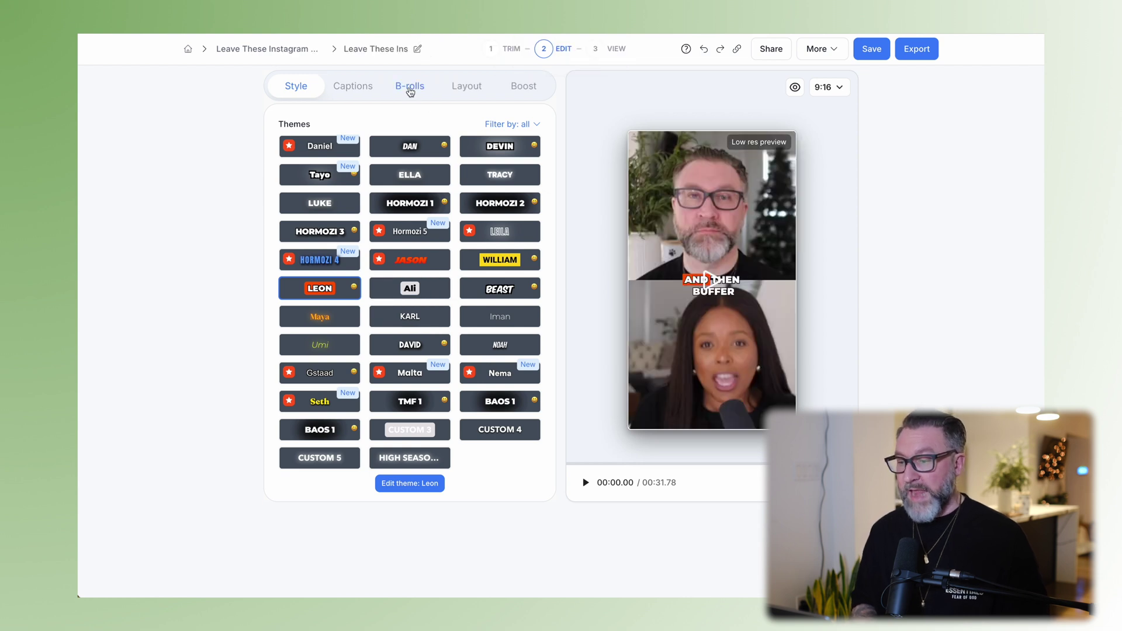
{"action": "left_click", "coordinate": [410, 88]}
{"action": "left_click", "coordinate": [368, 90]}
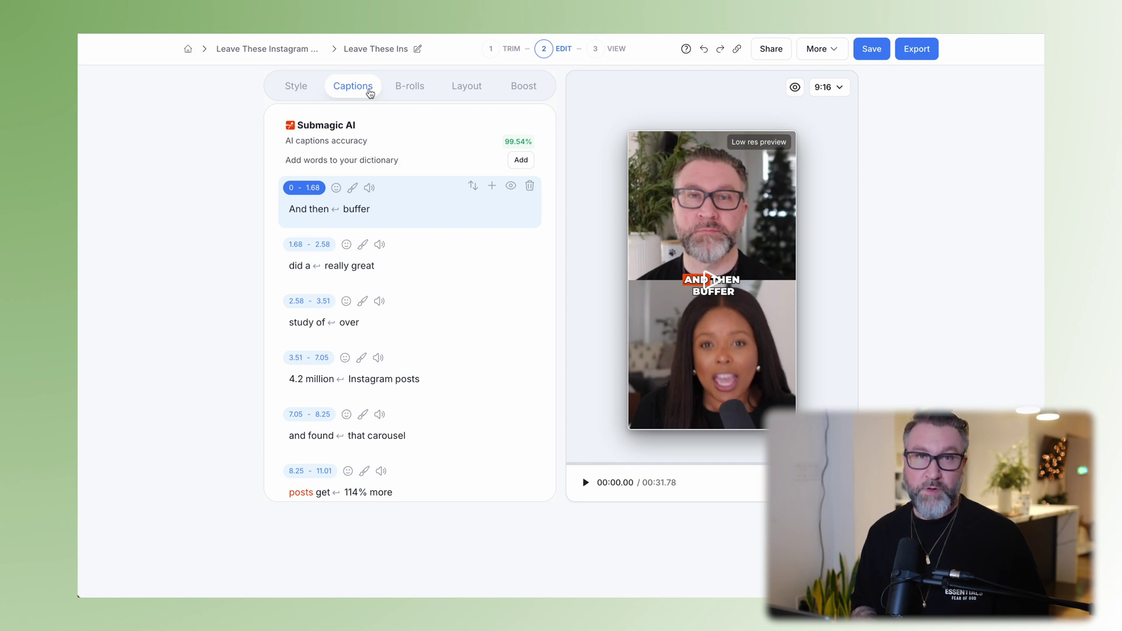
Bring up the clip's export options and view the available quality settings.
{"action": "left_click", "coordinate": [915, 50]}
{"action": "left_click", "coordinate": [982, 112]}
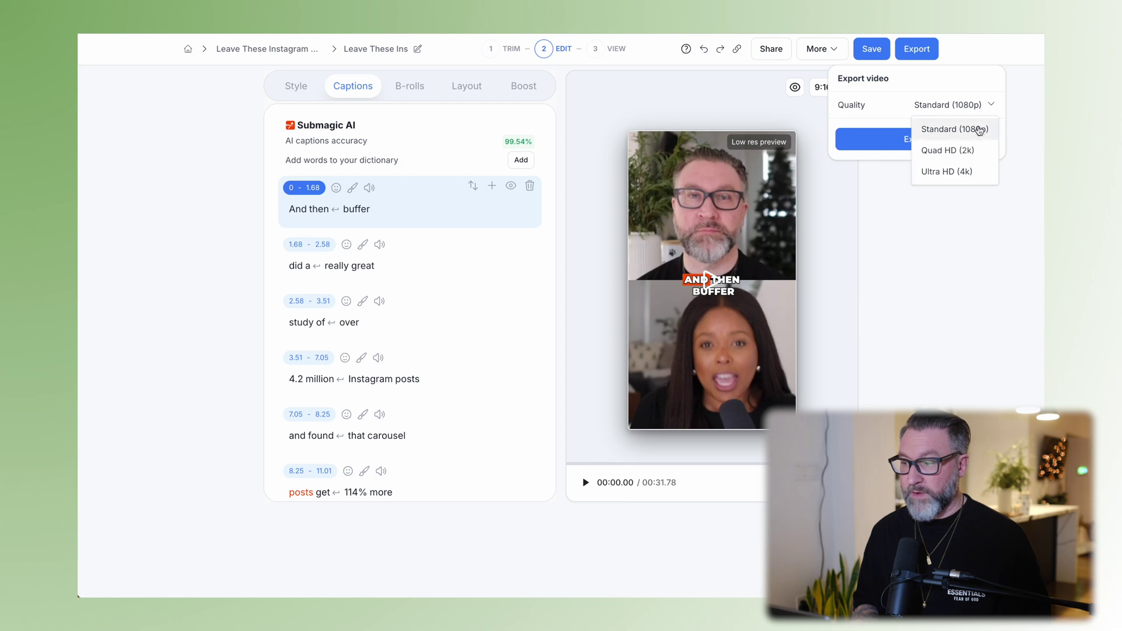